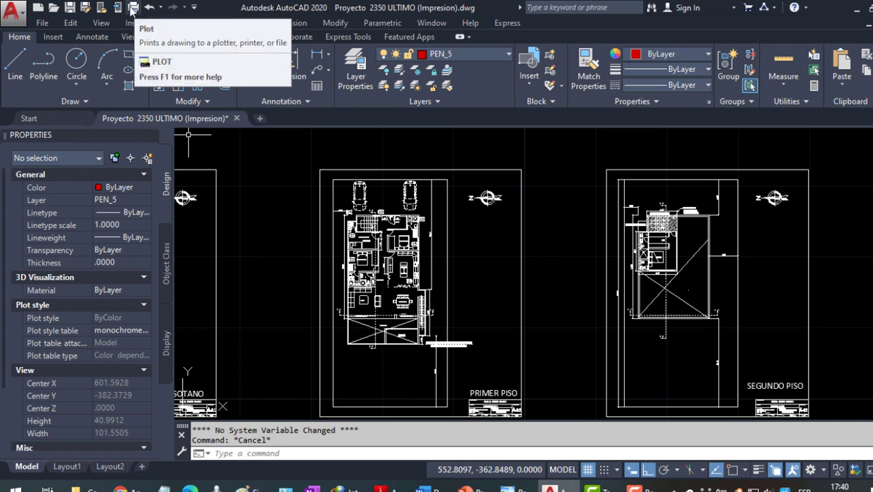
- Plot to PublishToWeb JPG.pc3 using a custom 210 x 297 pixel paper size
{"action": "left_click", "coordinate": [134, 8]}
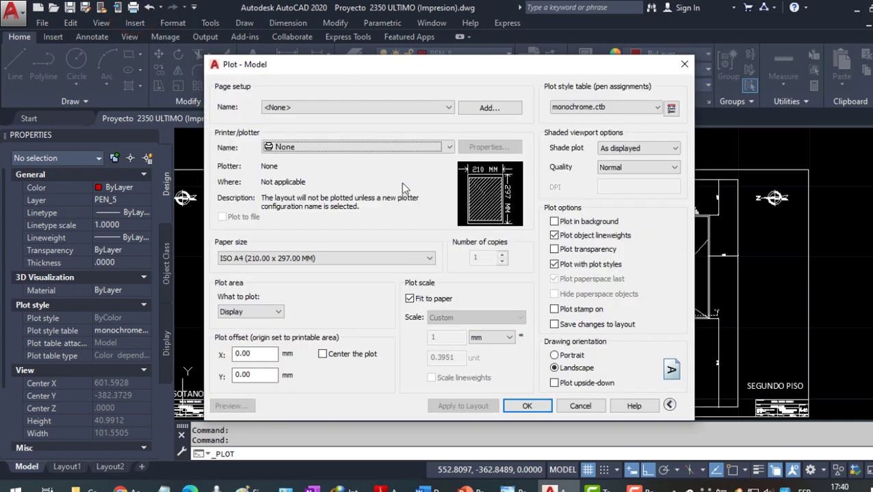
{"action": "left_click", "coordinate": [337, 146]}
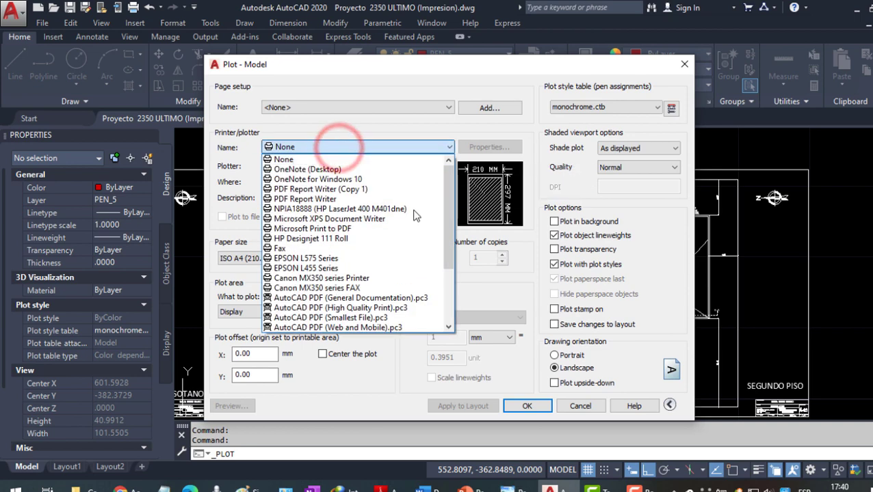
{"action": "left_click_drag", "start_coordinate": [448, 200], "coordinate": [448, 254]}
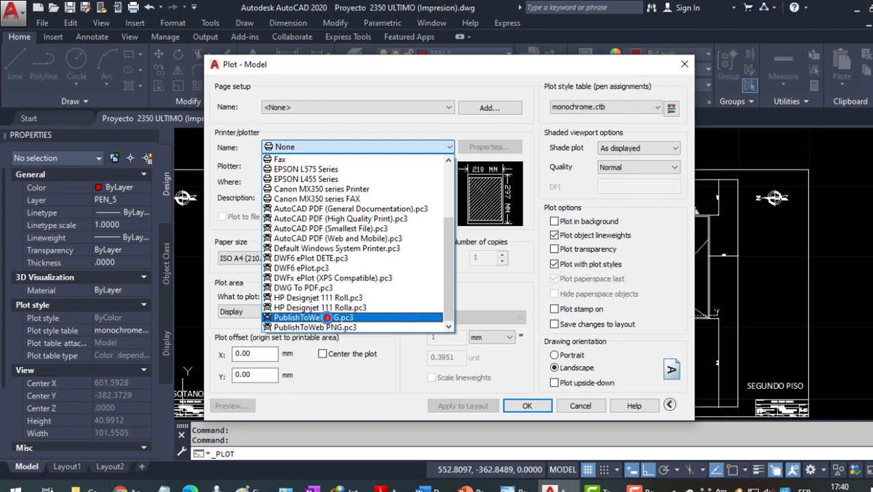
{"action": "left_click", "coordinate": [326, 318]}
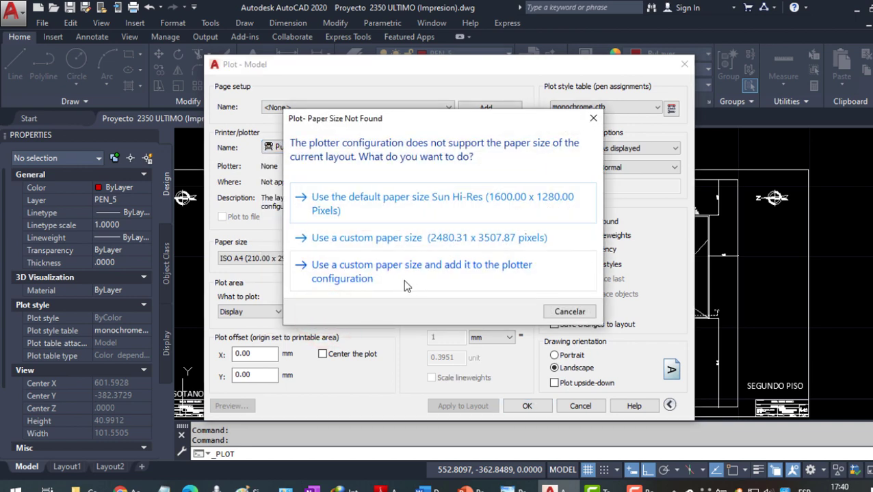
{"action": "left_click", "coordinate": [459, 247]}
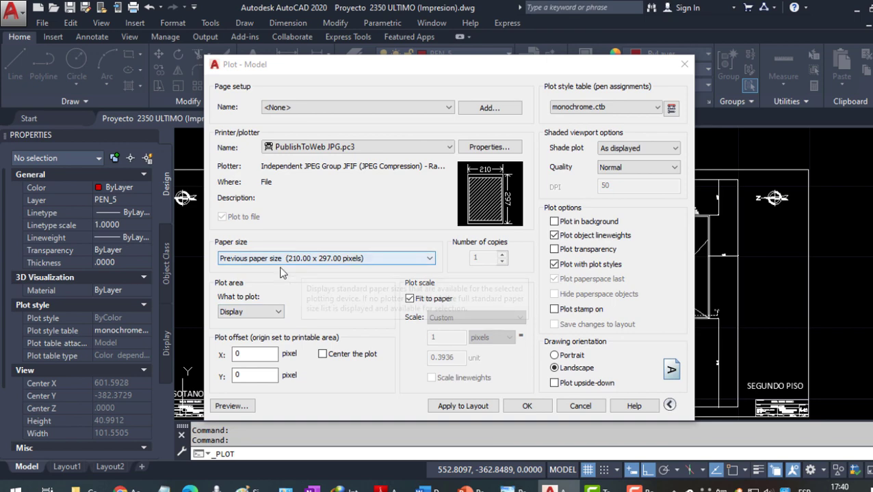
{"action": "left_click", "coordinate": [265, 311]}
- Window the plot area around the PRIMER PISO plan and check it in a preview
{"action": "left_click", "coordinate": [232, 350]}
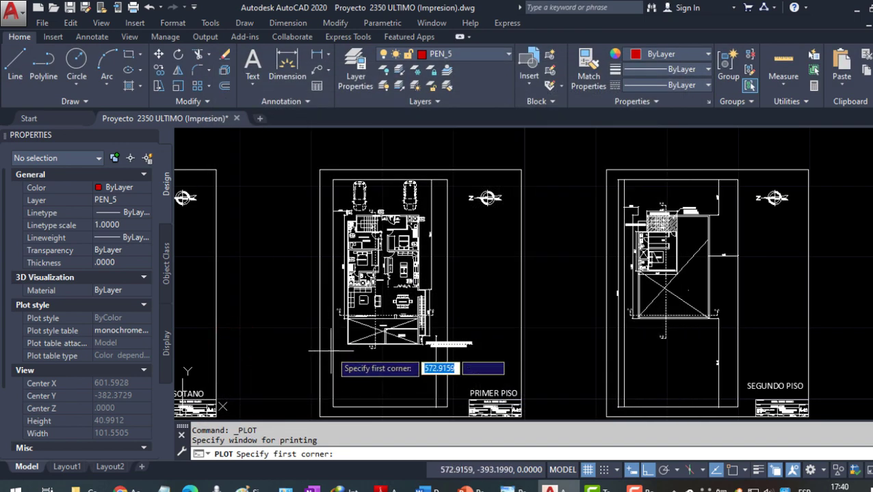
{"action": "left_click", "coordinate": [331, 351]}
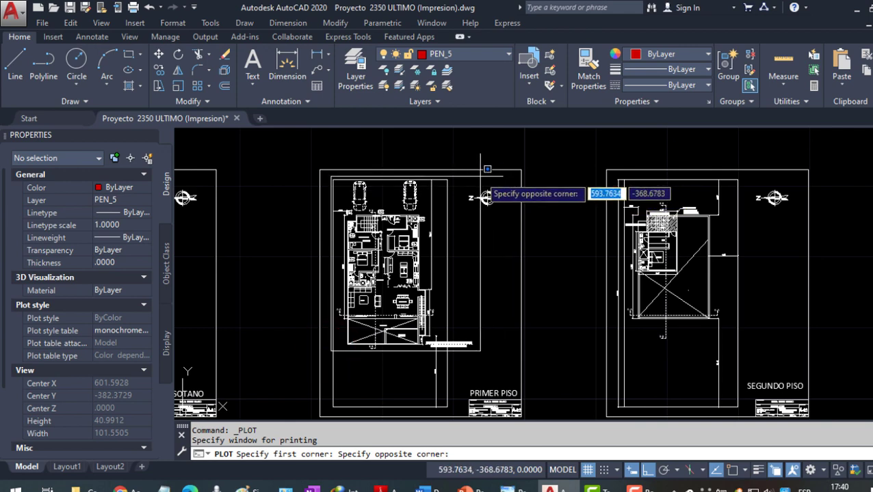
{"action": "left_click", "coordinate": [486, 169]}
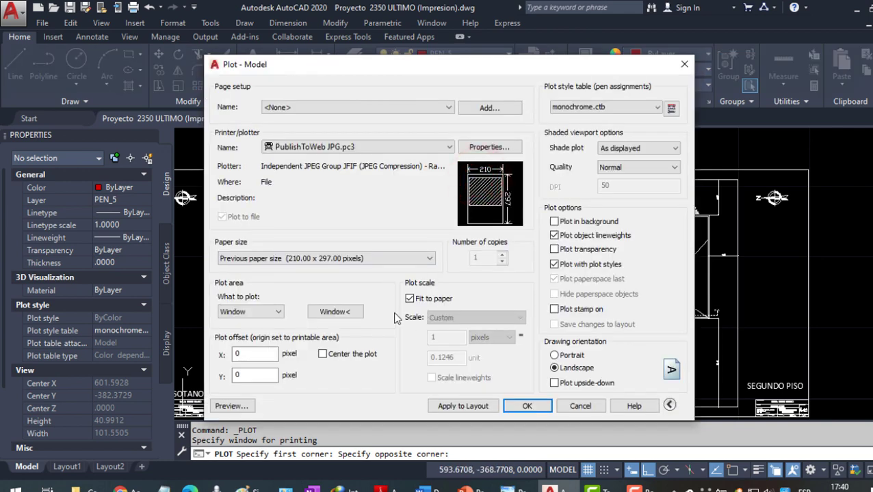
{"action": "left_click", "coordinate": [232, 406]}
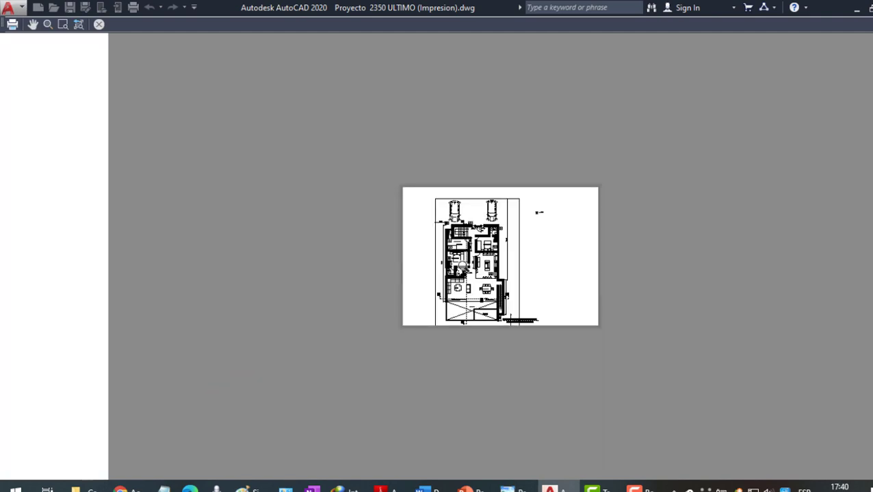
{"action": "key", "text": "Escape"}
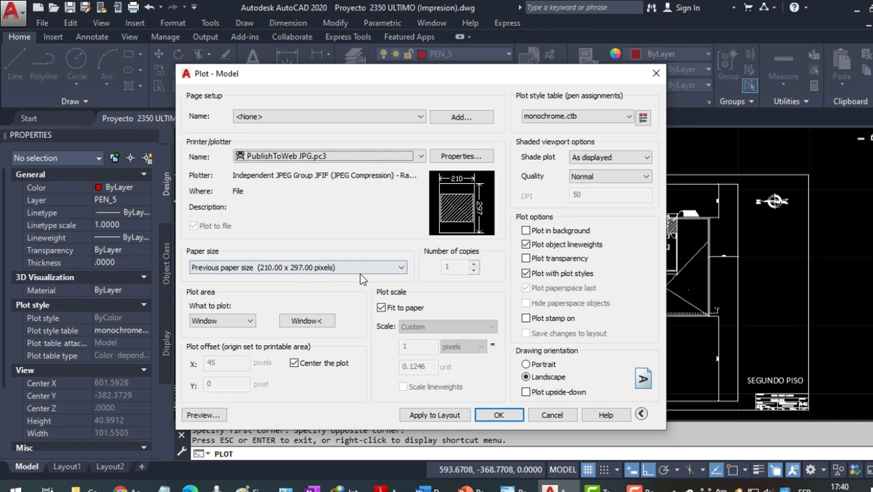
- Switch the paper size to User 1 (1103.00 x 714.00 Pixels) and preview the plot
{"action": "left_click", "coordinate": [360, 270]}
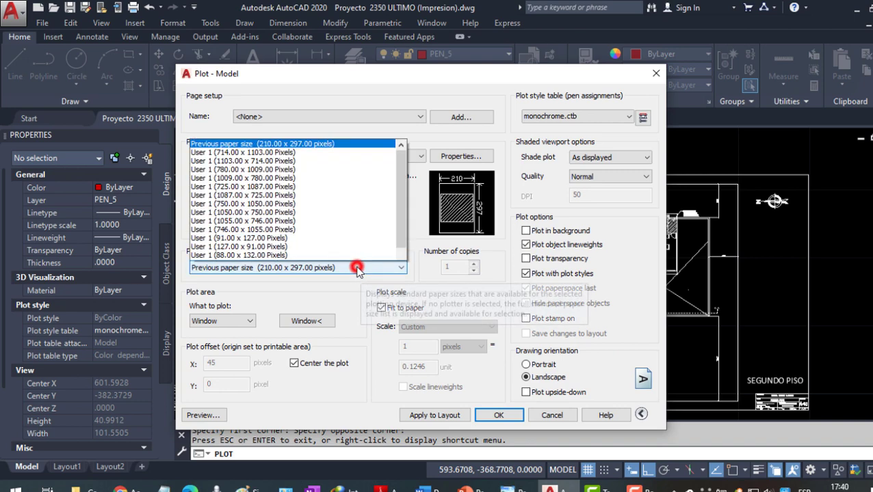
{"action": "mouse_move", "coordinate": [400, 98]}
{"action": "left_mouse_down"}
{"action": "mouse_move", "coordinate": [416, 217]}
{"action": "mouse_move", "coordinate": [448, 44]}
{"action": "left_mouse_up"}
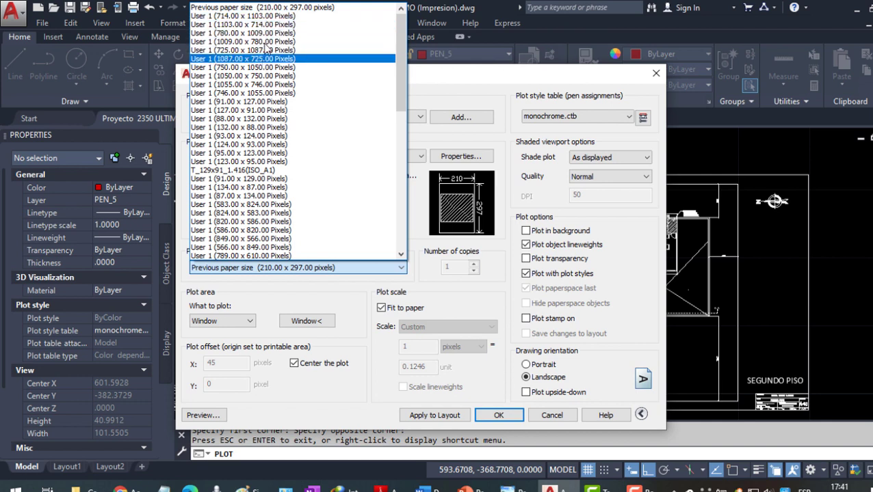
{"action": "left_click", "coordinate": [265, 24]}
{"action": "left_click", "coordinate": [208, 416]}
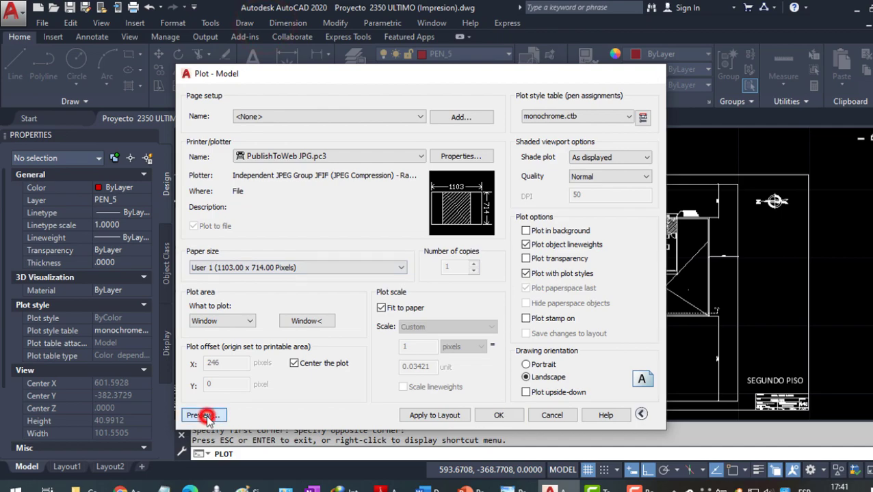
{"action": "scroll", "coordinate": [511, 244], "scroll_direction": "up", "scroll_amount": 2}
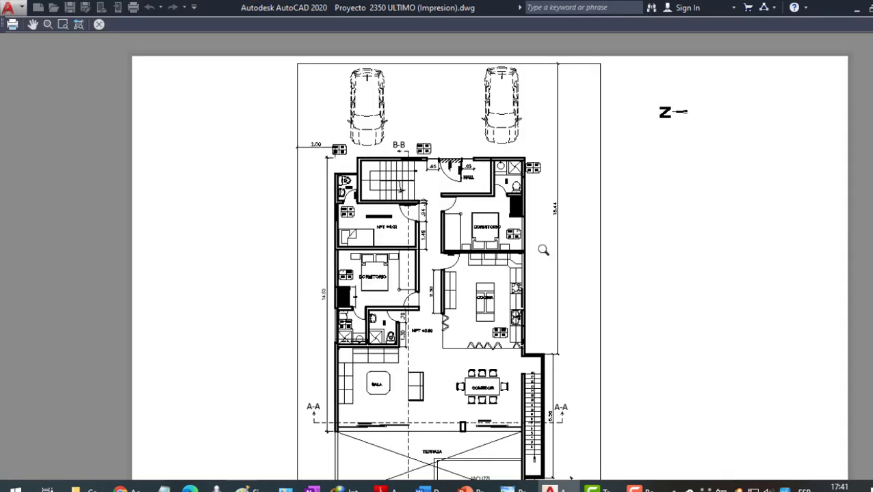
{"action": "scroll", "coordinate": [543, 250], "scroll_direction": "down", "scroll_amount": 1}
{"action": "scroll", "coordinate": [543, 250], "scroll_direction": "down", "scroll_amount": 3}
{"action": "key", "text": "Escape"}
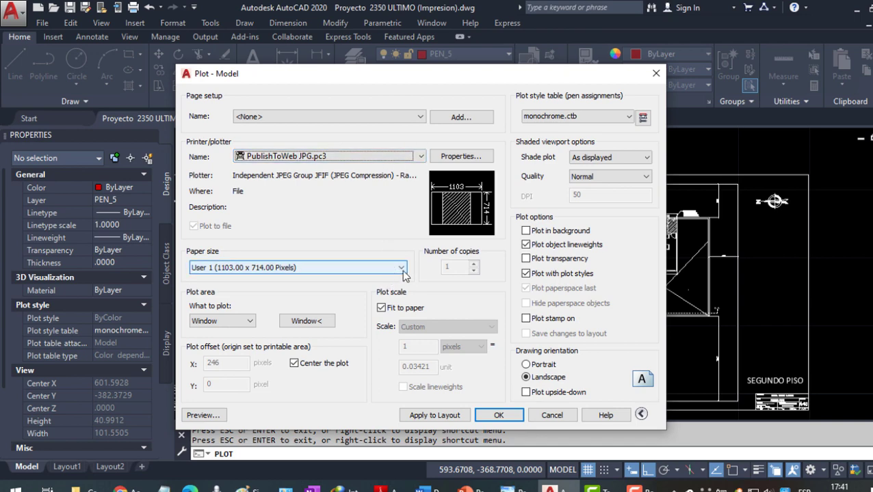
- Start a new 11030 x 7140 pixel custom paper size in the JPG plotter properties
{"action": "left_click", "coordinate": [459, 157]}
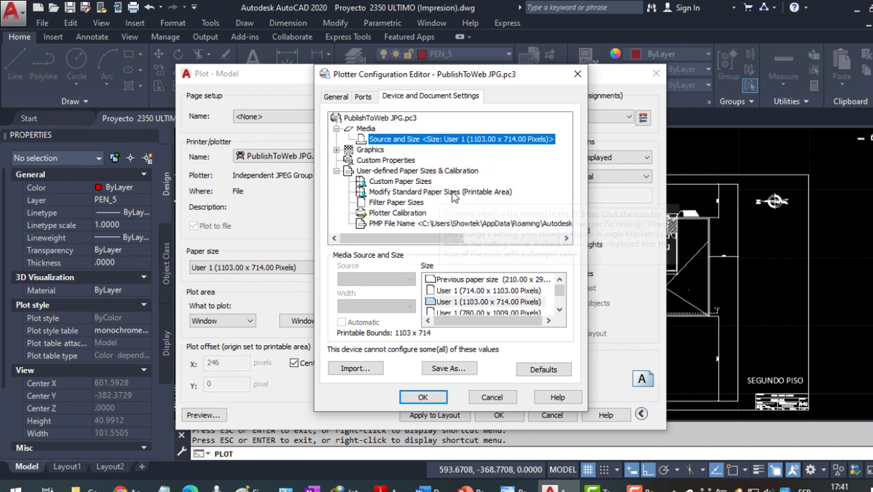
{"action": "left_click", "coordinate": [403, 182]}
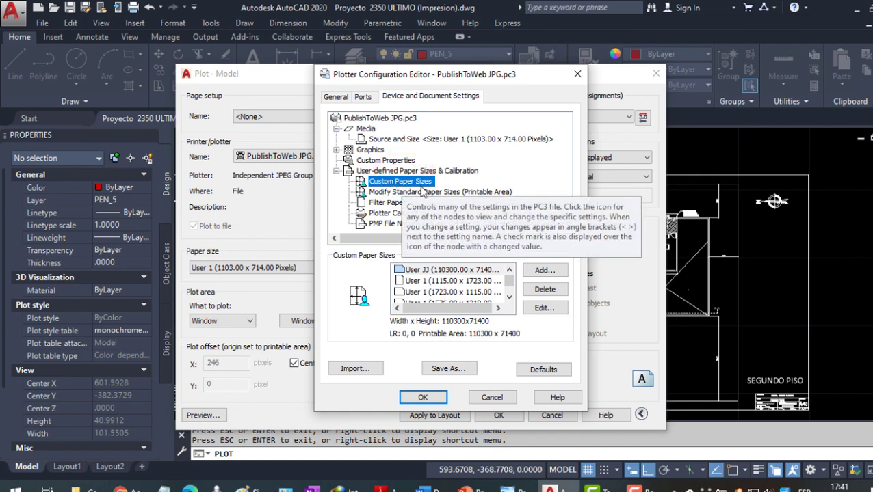
{"action": "left_click", "coordinate": [542, 272]}
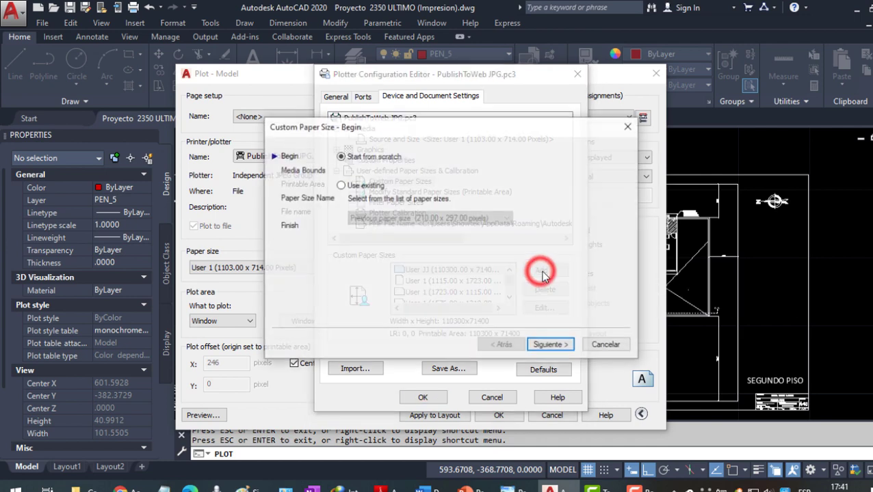
{"action": "left_click", "coordinate": [542, 346]}
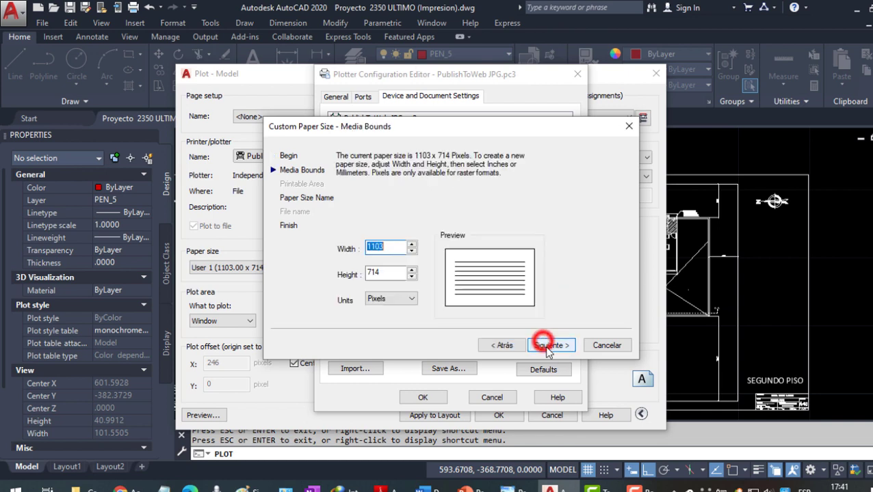
{"action": "left_click", "coordinate": [391, 247]}
{"action": "type", "text": "0"}
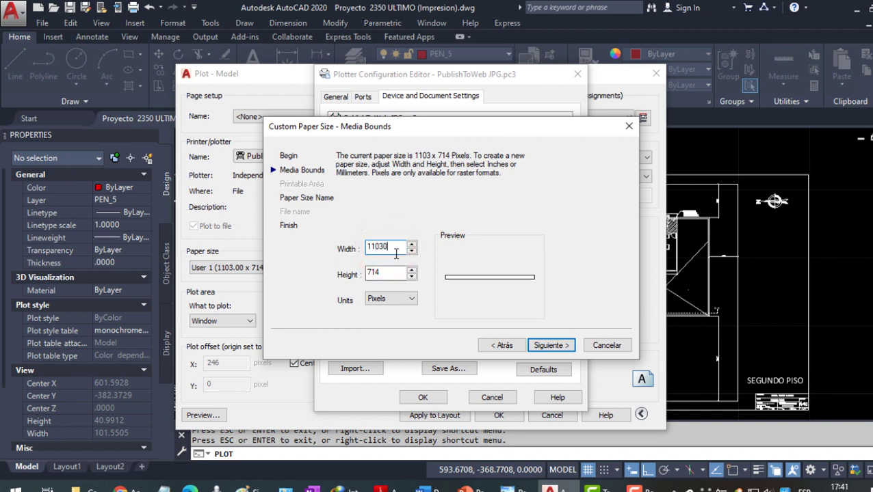
{"action": "left_click", "coordinate": [385, 273]}
{"action": "type", "text": "0"}
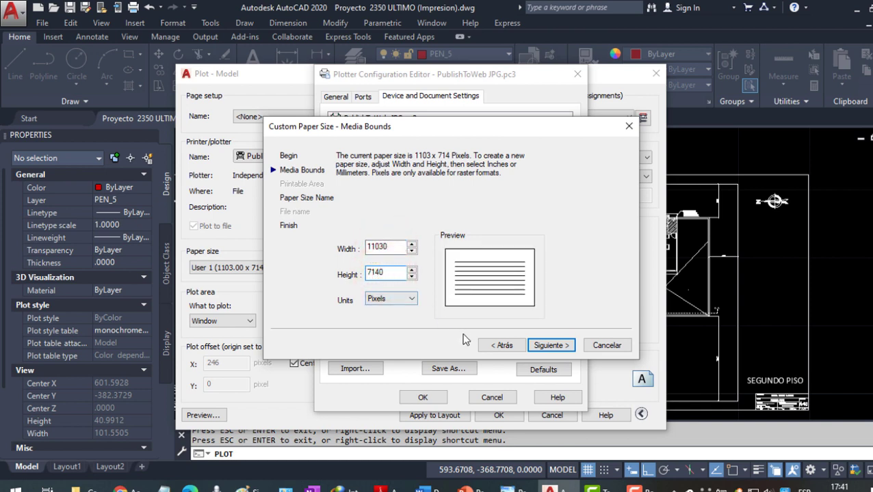
{"action": "left_click", "coordinate": [552, 346]}
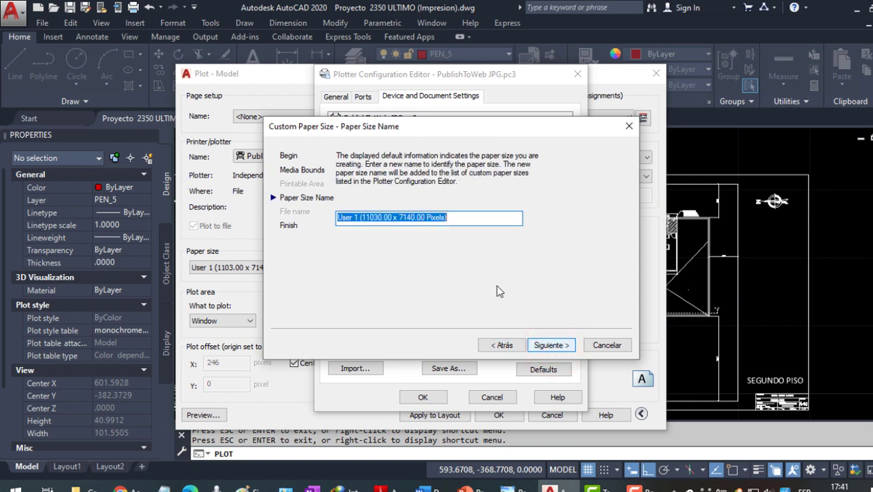
- Name the custom paper size User Max, finish the wizard and save the configuration
{"action": "left_click", "coordinate": [353, 218]}
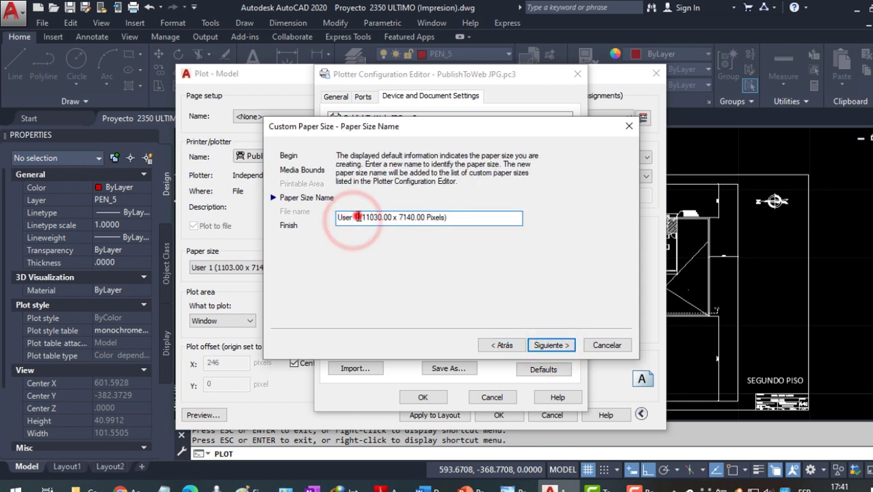
{"action": "double_click", "coordinate": [356, 218]}
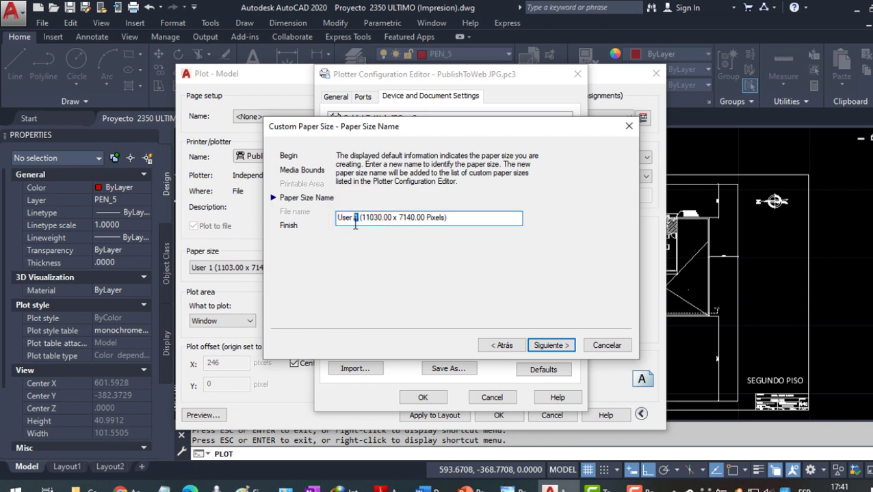
{"action": "type", "text": "M"}
{"action": "type", "text": "ax"}
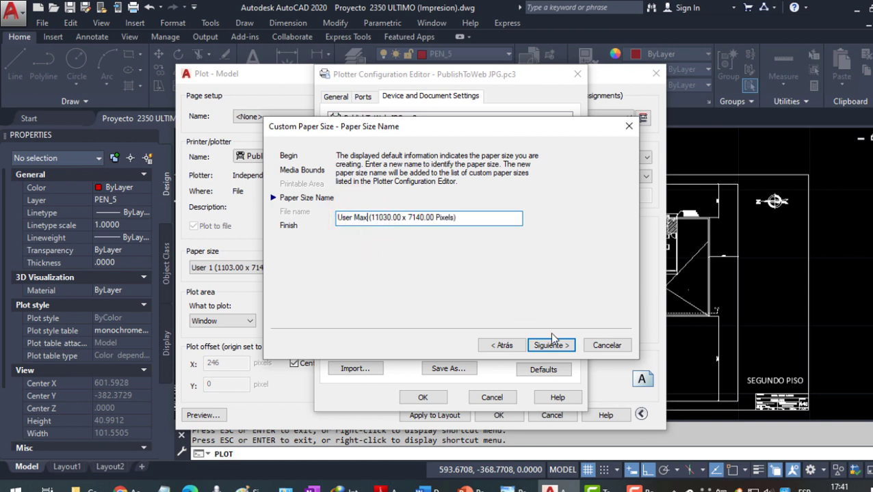
{"action": "left_click", "coordinate": [548, 345]}
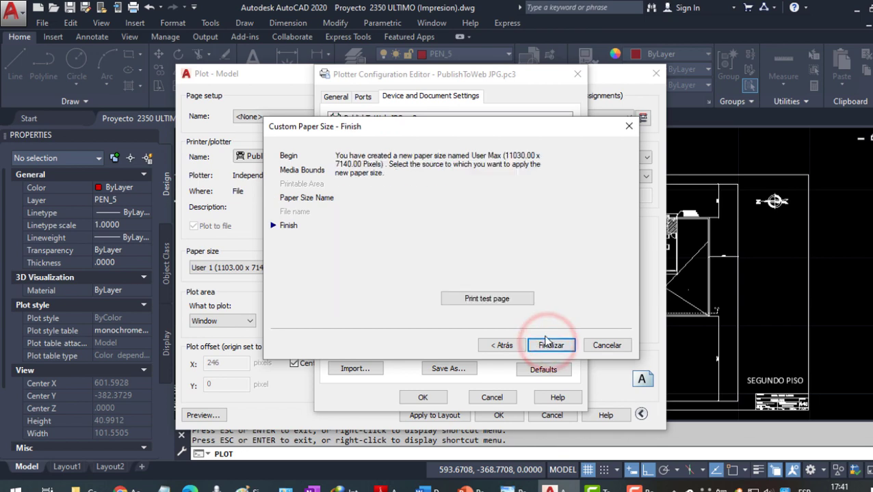
{"action": "left_click", "coordinate": [549, 343]}
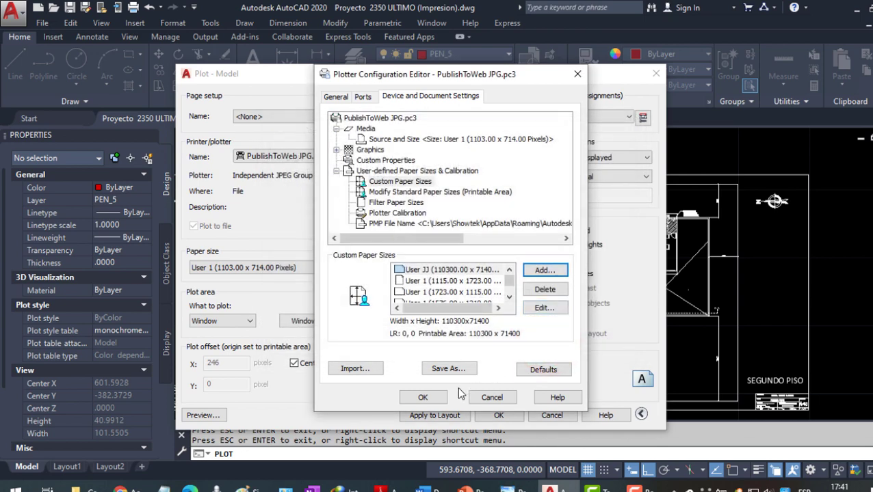
{"action": "left_click_drag", "start_coordinate": [506, 279], "coordinate": [512, 298]}
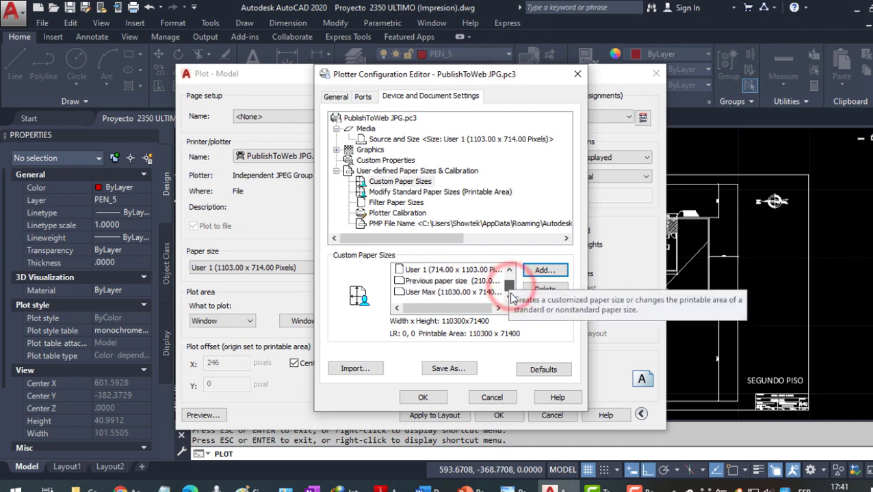
{"action": "left_click", "coordinate": [459, 292]}
{"action": "left_click", "coordinate": [426, 397]}
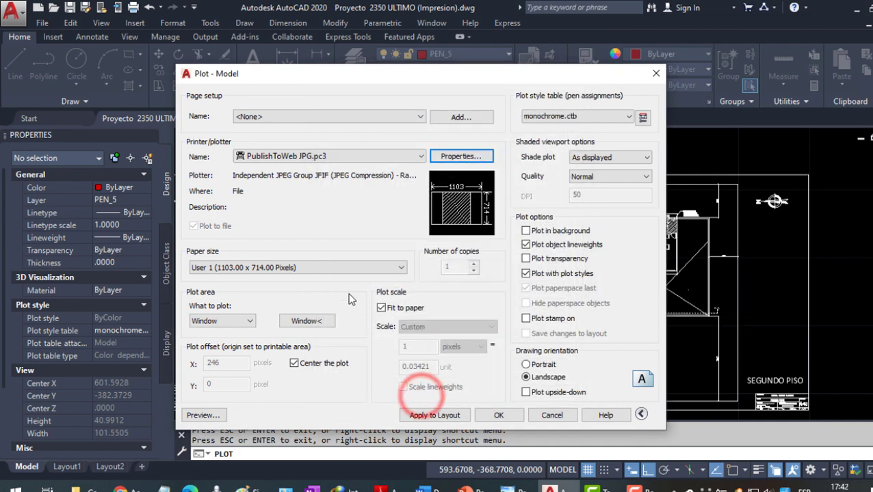
{"action": "left_click", "coordinate": [333, 269]}
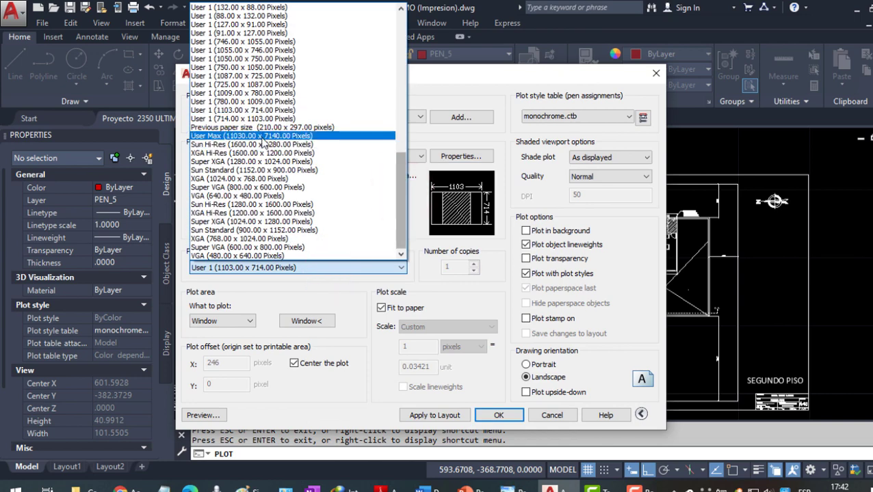
{"action": "left_click", "coordinate": [241, 136]}
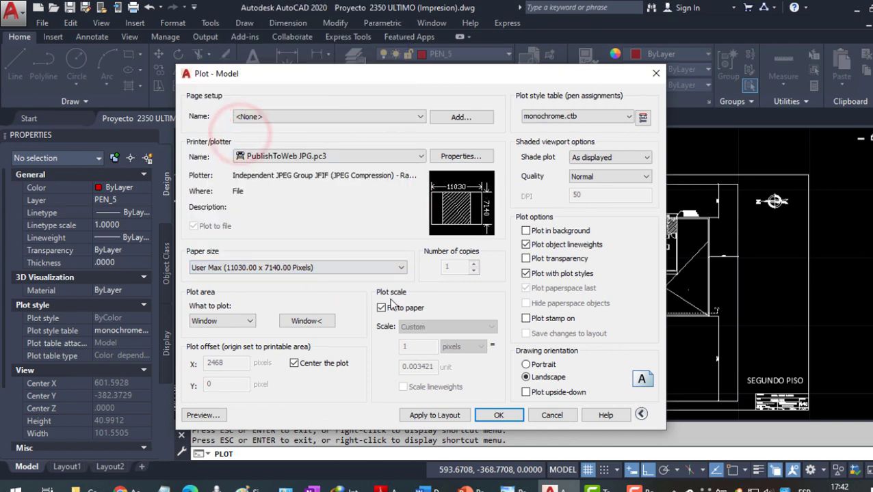
{"action": "left_click", "coordinate": [537, 368]}
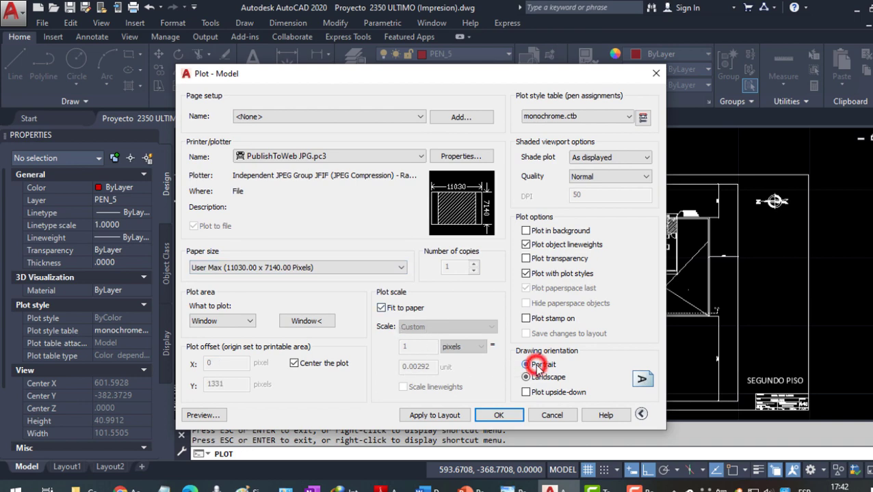
{"action": "left_click", "coordinate": [204, 416]}
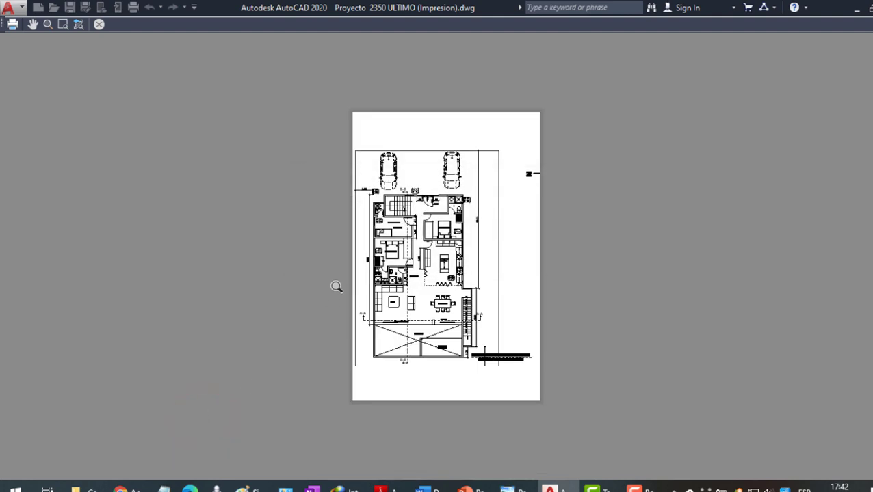
{"action": "scroll", "coordinate": [369, 239], "scroll_direction": "up", "scroll_amount": 5}
{"action": "scroll", "coordinate": [359, 236], "scroll_direction": "up", "scroll_amount": 6}
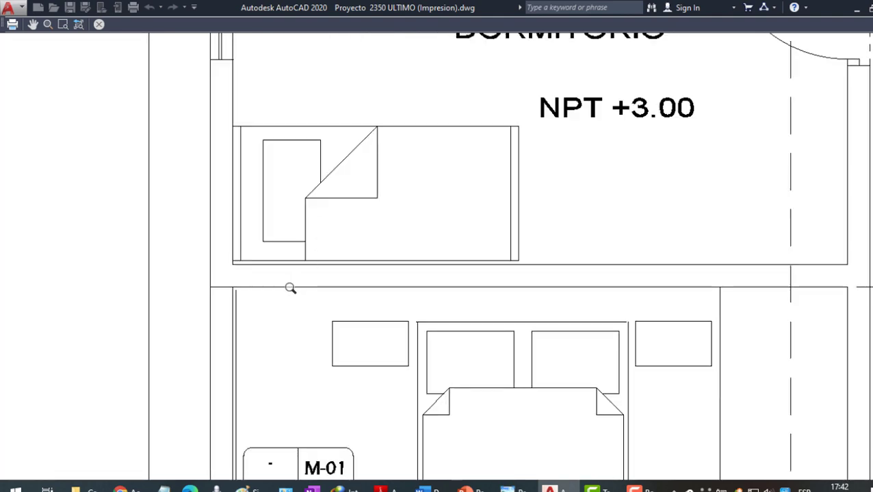
{"action": "scroll", "coordinate": [290, 289], "scroll_direction": "down", "scroll_amount": 3}
{"action": "scroll", "coordinate": [291, 294], "scroll_direction": "up", "scroll_amount": 2}
{"action": "scroll", "coordinate": [291, 294], "scroll_direction": "up", "scroll_amount": 3}
{"action": "scroll", "coordinate": [290, 303], "scroll_direction": "down", "scroll_amount": 10}
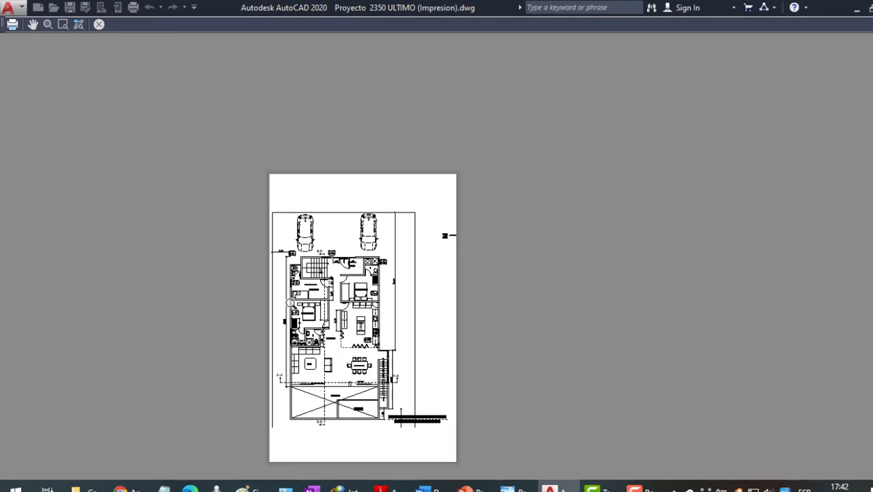
{"action": "scroll", "coordinate": [290, 302], "scroll_direction": "up", "scroll_amount": 10}
{"action": "scroll", "coordinate": [290, 302], "scroll_direction": "up", "scroll_amount": 2}
{"action": "scroll", "coordinate": [400, 273], "scroll_direction": "down", "scroll_amount": 3}
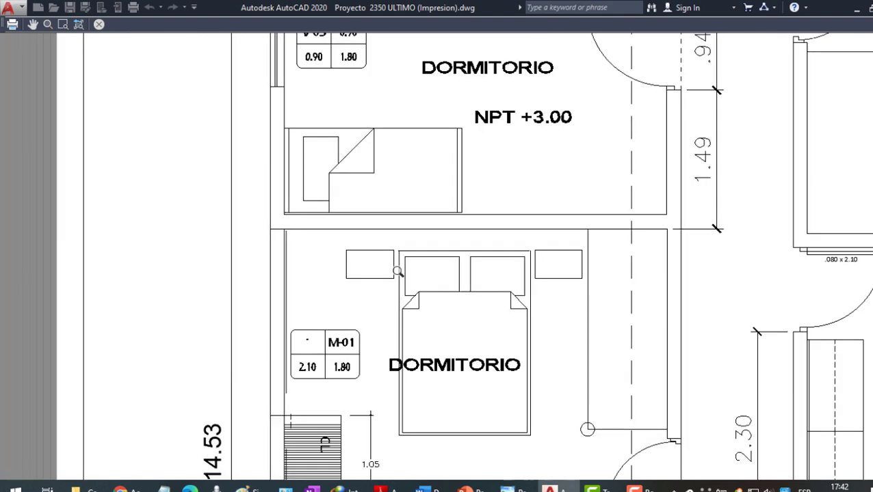
{"action": "scroll", "coordinate": [397, 277], "scroll_direction": "down", "scroll_amount": 3}
{"action": "key", "text": "Escape"}
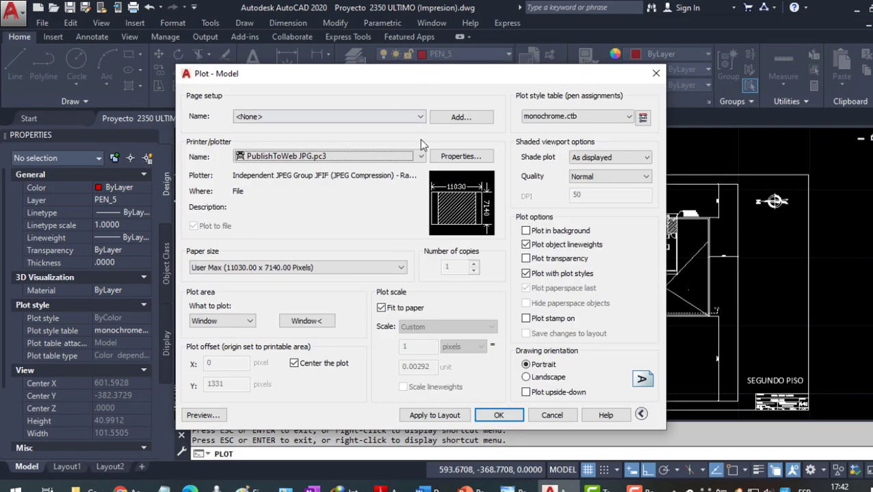
- Plot the JPG into CAD Practice as Proyecto 2350 ULTIMO (Impresion)-Model Max.jpg
{"action": "left_click", "coordinate": [506, 418]}
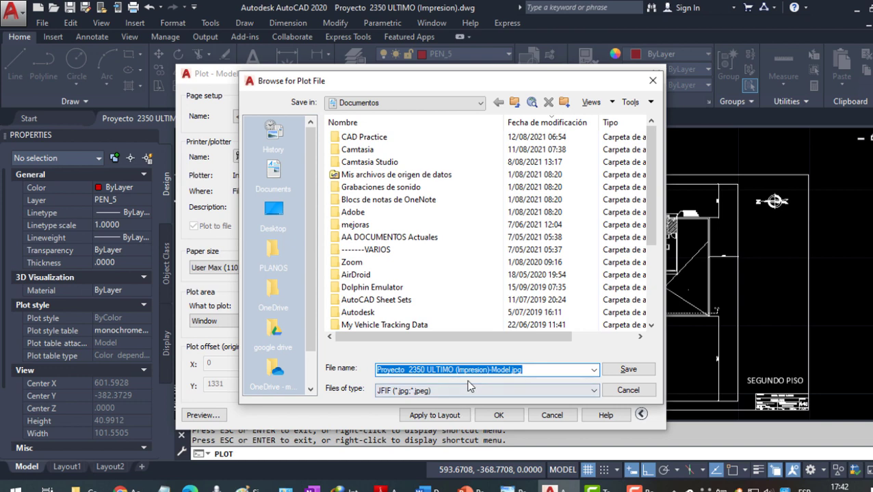
{"action": "double_click", "coordinate": [373, 137]}
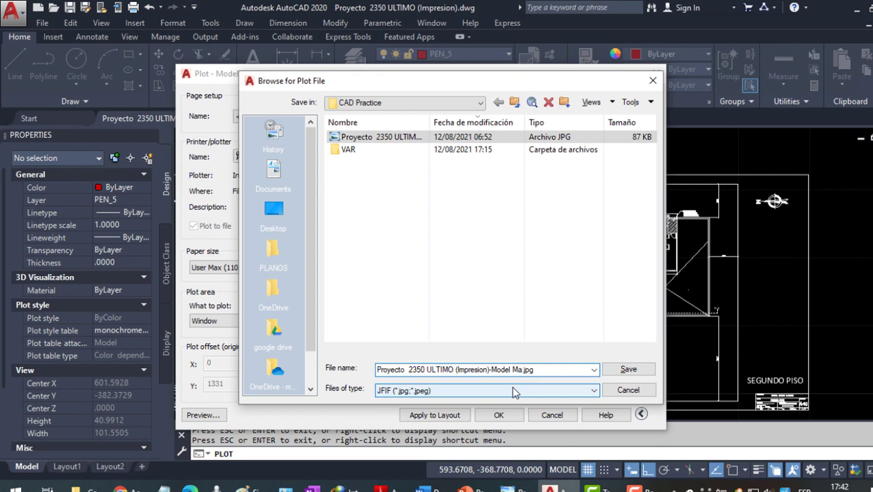
{"action": "key", "text": "Return"}
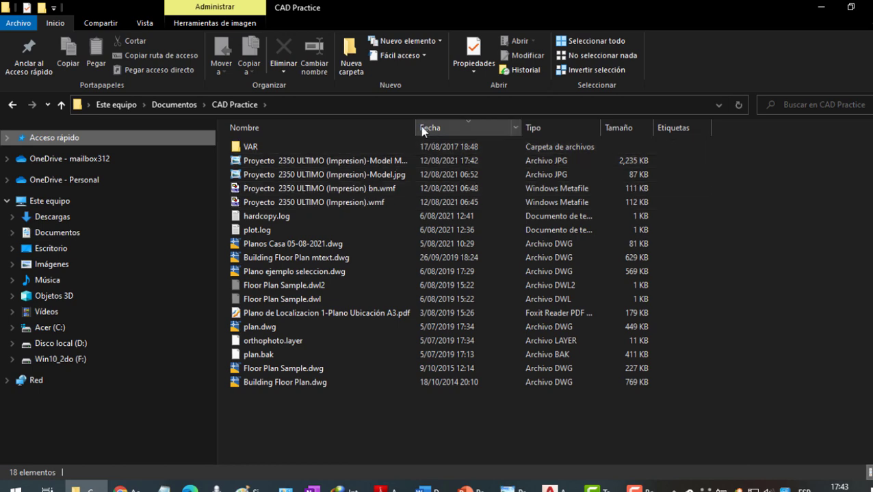
- Widen the Name column and open the Model Max JPG in Photo Viewer
{"action": "double_click", "coordinate": [416, 128]}
{"action": "left_click", "coordinate": [414, 161]}
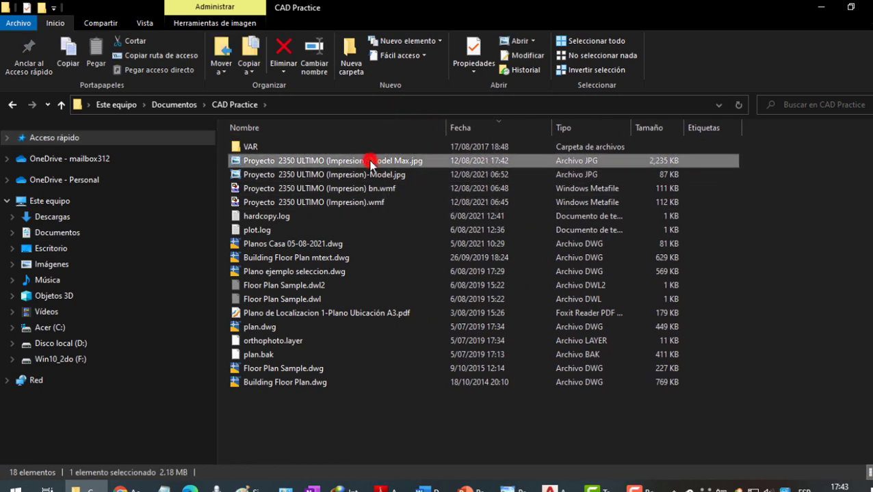
{"action": "double_click", "coordinate": [369, 162]}
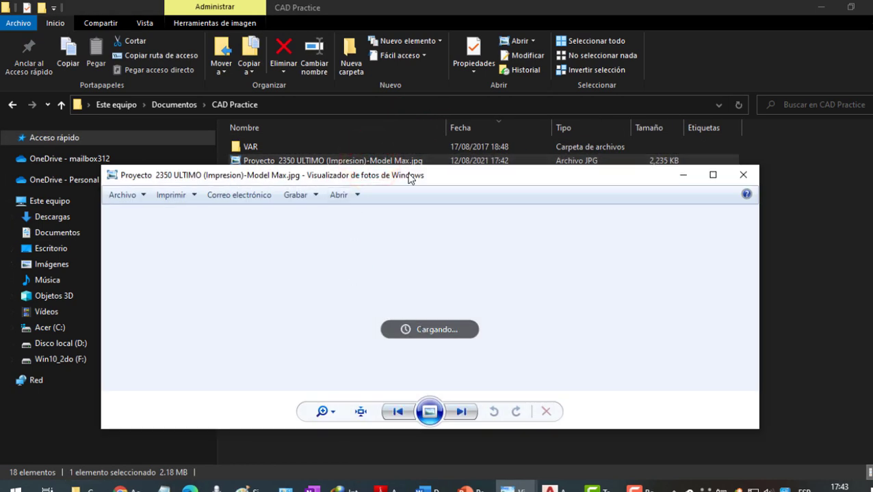
- Maximize Photo Viewer, show the image at actual size and zoom around the plan
{"action": "double_click", "coordinate": [408, 175]}
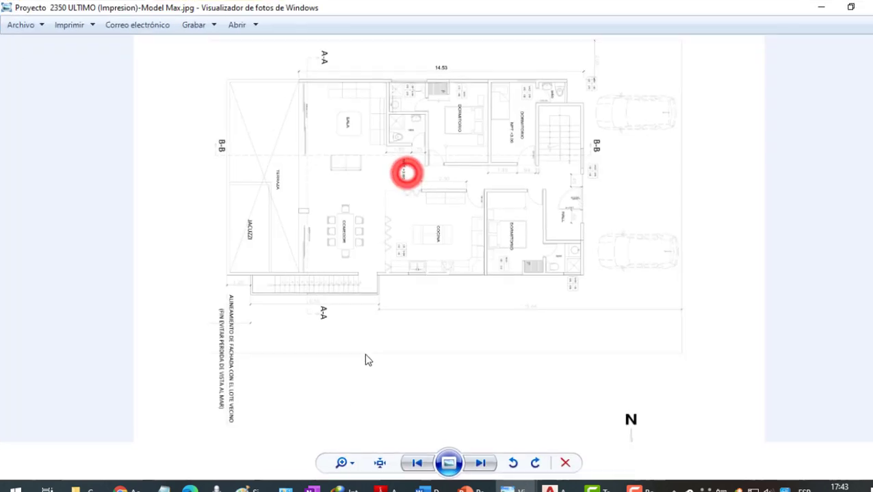
{"action": "left_click", "coordinate": [379, 463]}
{"action": "scroll", "coordinate": [380, 238], "scroll_direction": "down", "scroll_amount": 1}
{"action": "scroll", "coordinate": [379, 273], "scroll_direction": "down", "scroll_amount": 1}
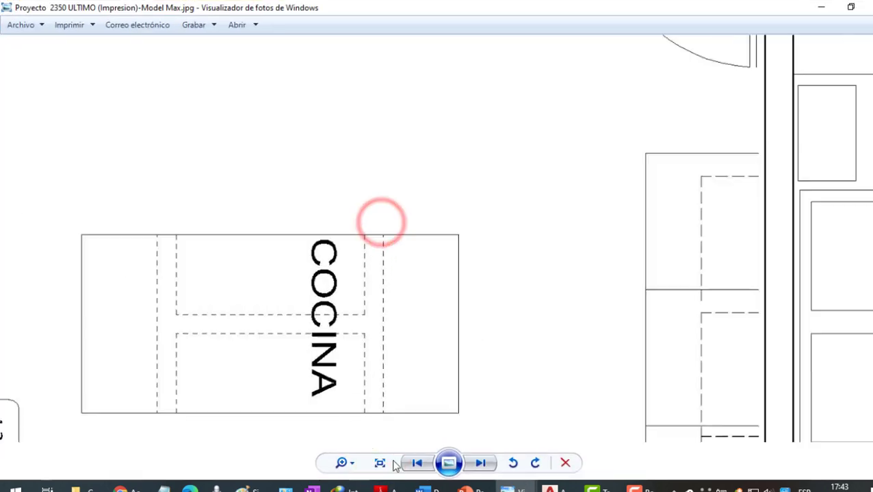
{"action": "scroll", "coordinate": [411, 342], "scroll_direction": "down", "scroll_amount": 1}
{"action": "scroll", "coordinate": [418, 347], "scroll_direction": "down", "scroll_amount": 2}
{"action": "scroll", "coordinate": [418, 346], "scroll_direction": "down", "scroll_amount": 1}
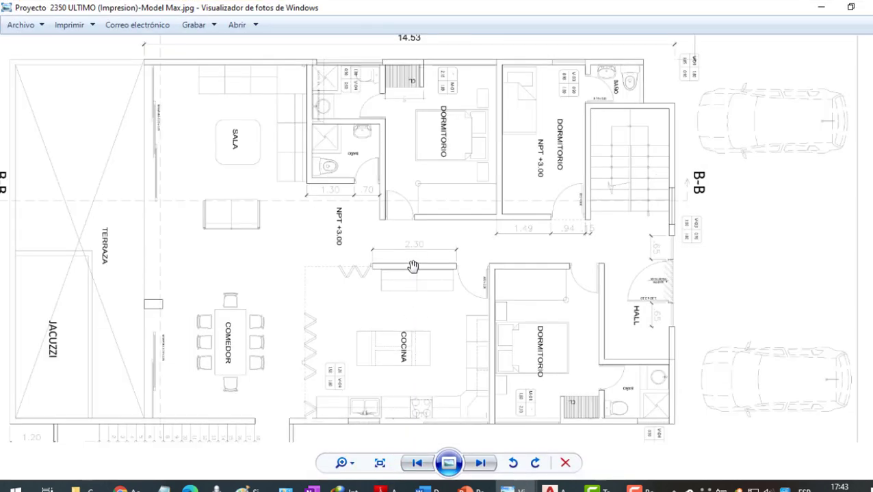
{"action": "scroll", "coordinate": [411, 267], "scroll_direction": "down", "scroll_amount": 1}
{"action": "scroll", "coordinate": [411, 266], "scroll_direction": "up", "scroll_amount": 2}
{"action": "scroll", "coordinate": [411, 267], "scroll_direction": "up", "scroll_amount": 1}
{"action": "scroll", "coordinate": [435, 243], "scroll_direction": "down", "scroll_amount": 2}
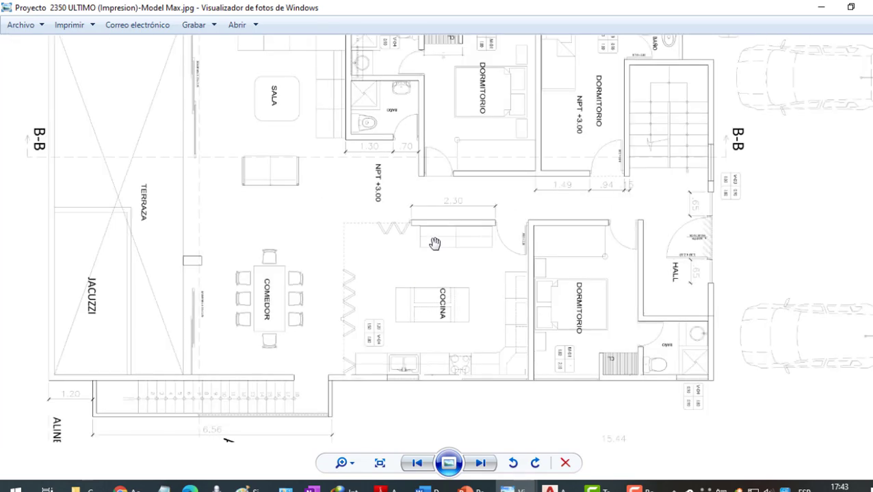
{"action": "scroll", "coordinate": [455, 249], "scroll_direction": "down", "scroll_amount": 2}
{"action": "scroll", "coordinate": [446, 166], "scroll_direction": "up", "scroll_amount": 1}
{"action": "scroll", "coordinate": [446, 165], "scroll_direction": "up", "scroll_amount": 1}
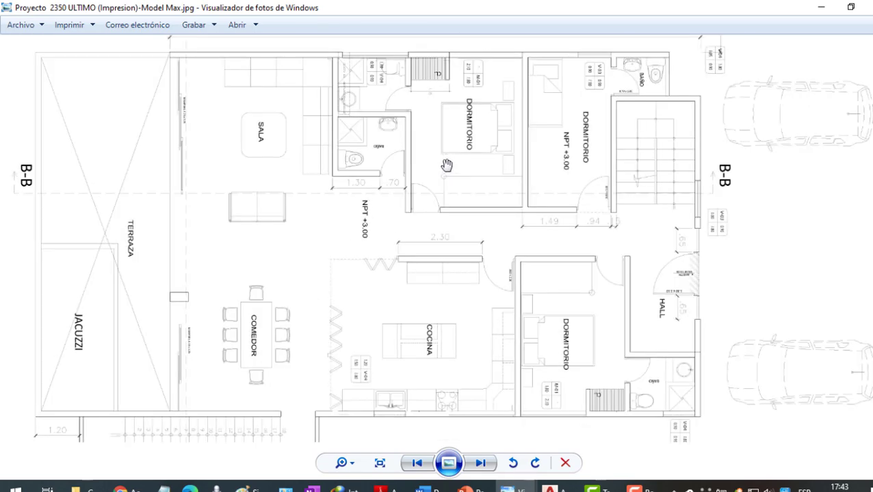
{"action": "scroll", "coordinate": [432, 174], "scroll_direction": "up", "scroll_amount": 1}
{"action": "scroll", "coordinate": [429, 175], "scroll_direction": "up", "scroll_amount": 1}
{"action": "scroll", "coordinate": [419, 181], "scroll_direction": "up", "scroll_amount": 1}
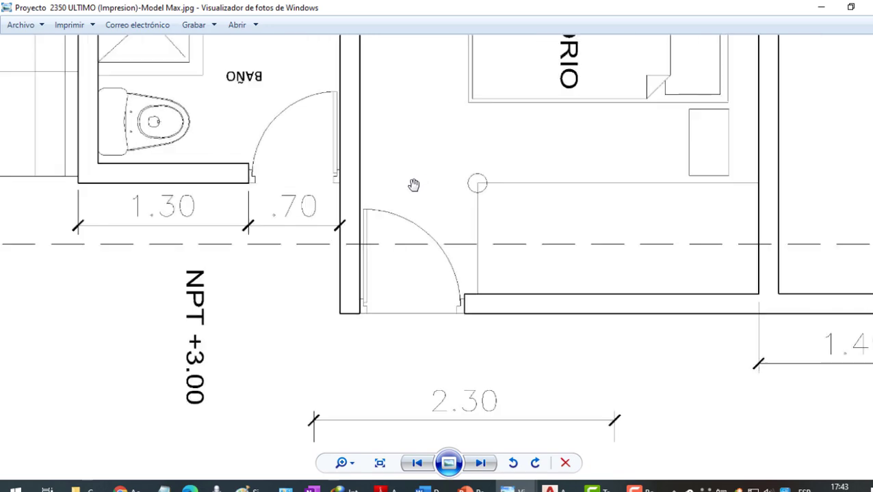
{"action": "scroll", "coordinate": [412, 186], "scroll_direction": "up", "scroll_amount": 1}
- Pan to the CL closet and 14.53 dimension and zoom in to inspect them
{"action": "left_click_drag", "start_coordinate": [572, 256], "coordinate": [385, 388]}
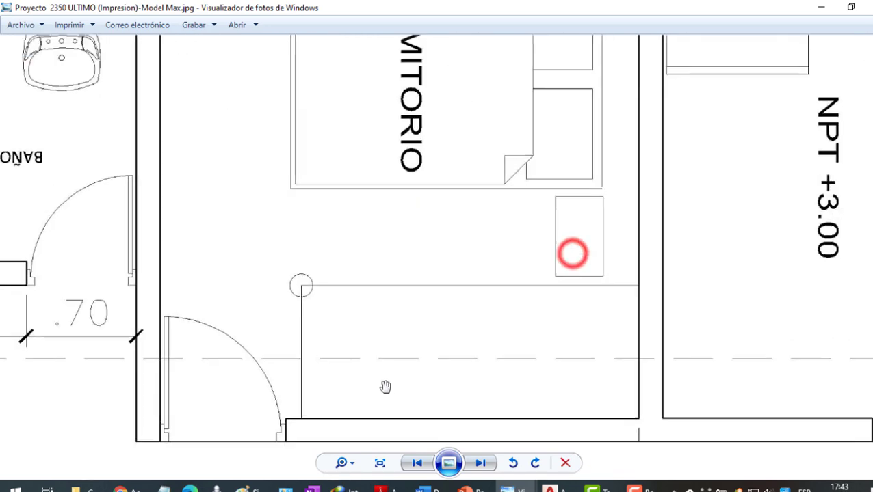
{"action": "left_click_drag", "start_coordinate": [415, 133], "coordinate": [432, 347]}
{"action": "mouse_move", "coordinate": [409, 172]}
{"action": "left_mouse_down"}
{"action": "mouse_move", "coordinate": [481, 284]}
{"action": "mouse_move", "coordinate": [408, 210]}
{"action": "left_mouse_up"}
{"action": "scroll", "coordinate": [409, 209], "scroll_direction": "down", "scroll_amount": 2}
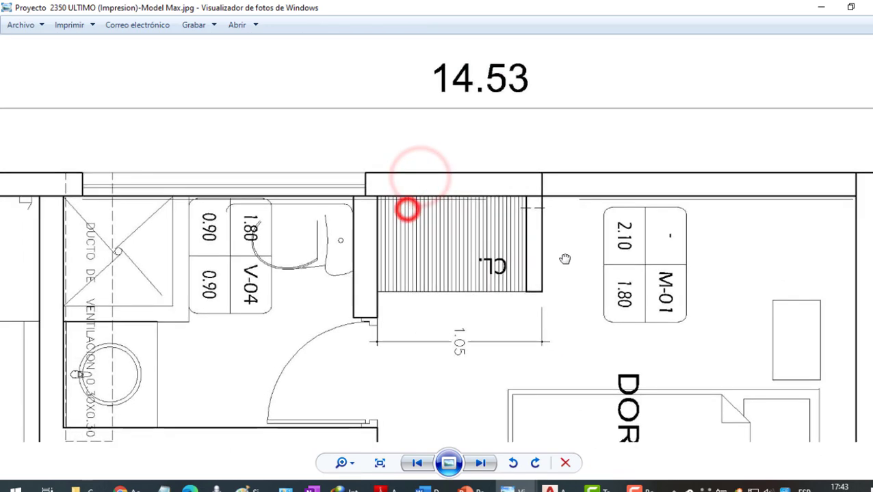
{"action": "scroll", "coordinate": [484, 268], "scroll_direction": "down", "scroll_amount": 2}
{"action": "scroll", "coordinate": [483, 268], "scroll_direction": "down", "scroll_amount": 2}
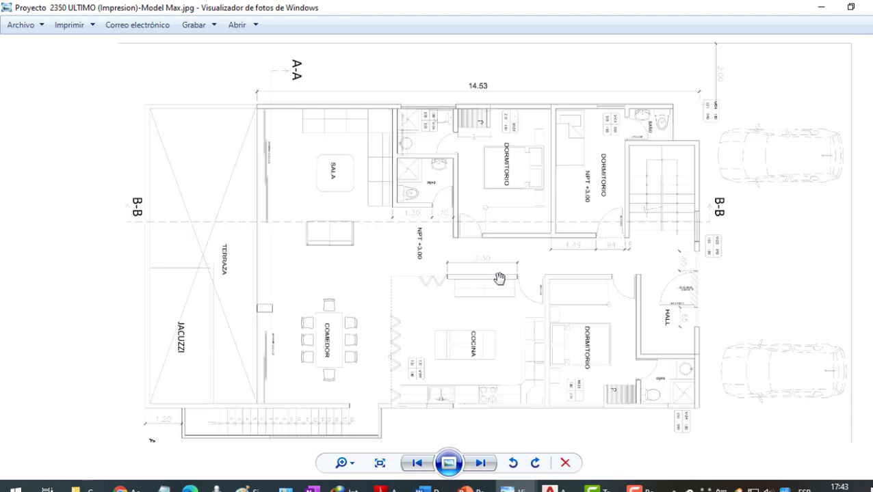
{"action": "scroll", "coordinate": [482, 292], "scroll_direction": "up", "scroll_amount": 1}
{"action": "scroll", "coordinate": [473, 292], "scroll_direction": "up", "scroll_amount": 2}
{"action": "scroll", "coordinate": [373, 255], "scroll_direction": "up", "scroll_amount": 3}
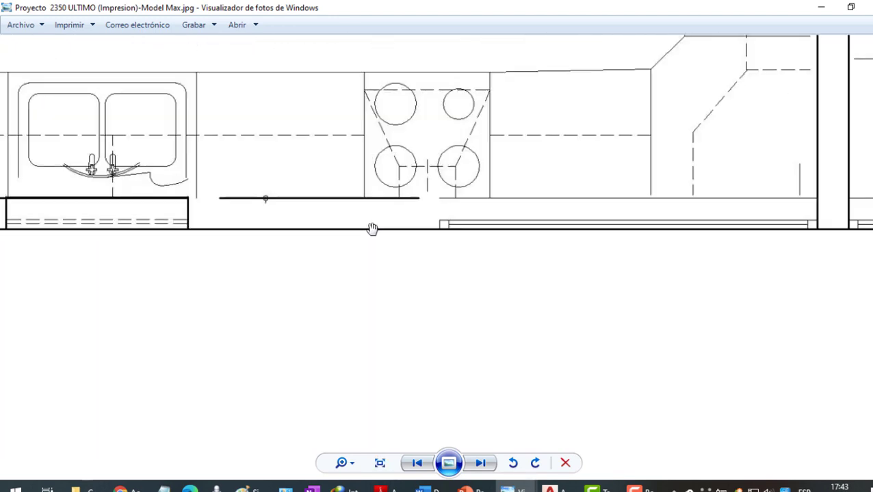
{"action": "scroll", "coordinate": [372, 231], "scroll_direction": "down", "scroll_amount": 2}
{"action": "scroll", "coordinate": [370, 236], "scroll_direction": "down", "scroll_amount": 5}
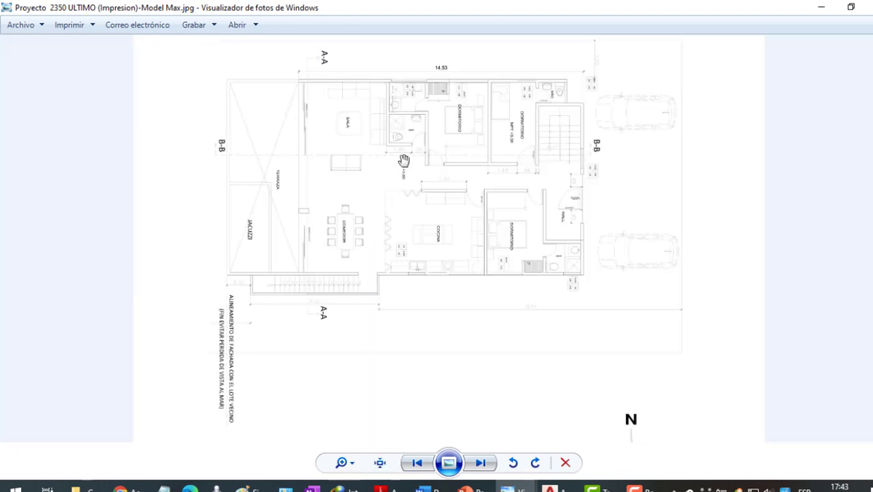
{"action": "scroll", "coordinate": [404, 160], "scroll_direction": "up", "scroll_amount": 2}
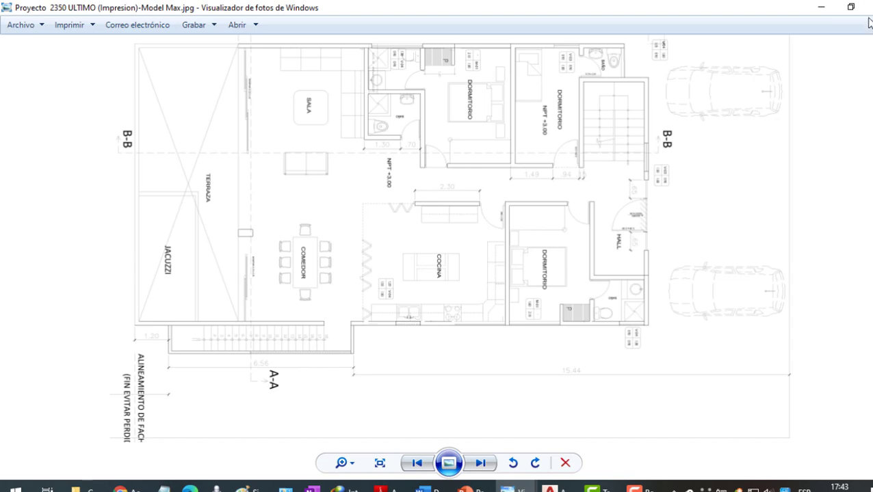
- Close Photo Viewer, return to AutoCAD and reopen the Plot - Model dialog
{"action": "key", "text": "alt+F4"}
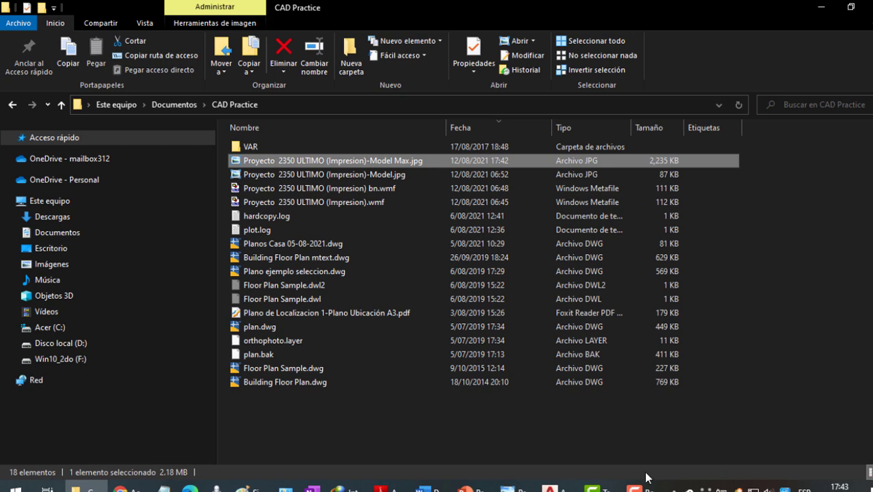
{"action": "left_click", "coordinate": [549, 490]}
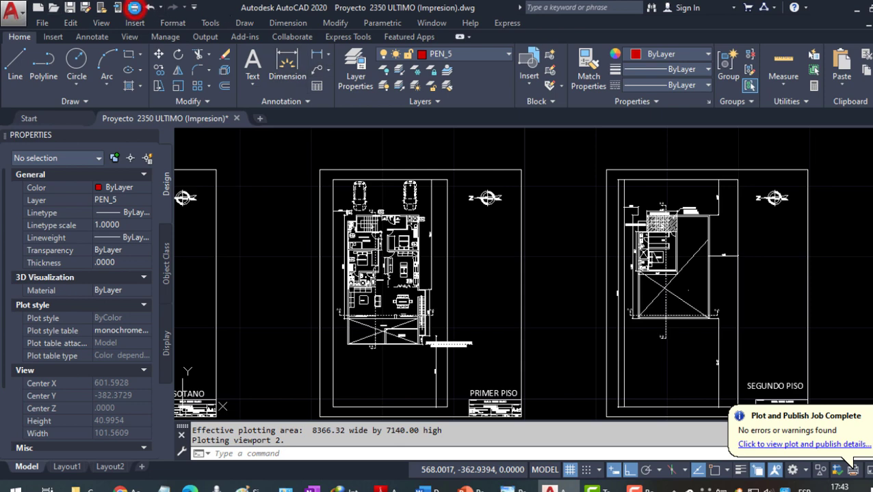
{"action": "left_click", "coordinate": [134, 7]}
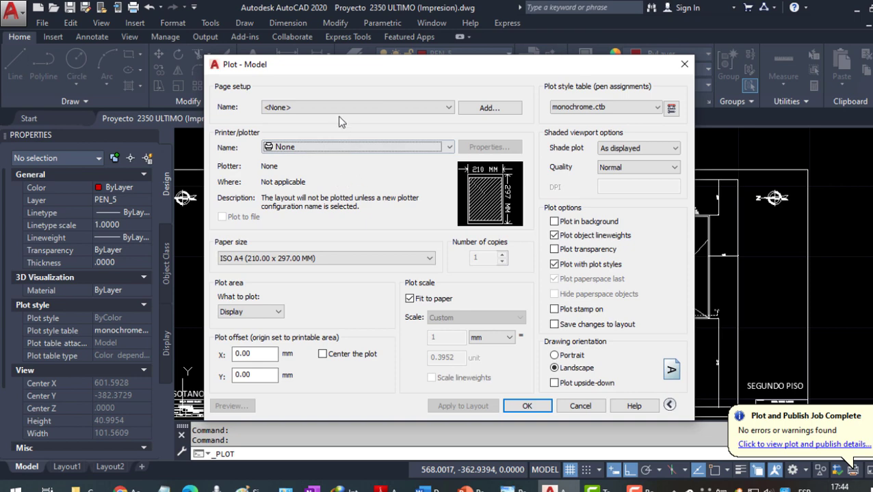
- Select DWG To PDF.pc3 as the plotter
{"action": "left_click", "coordinate": [320, 110]}
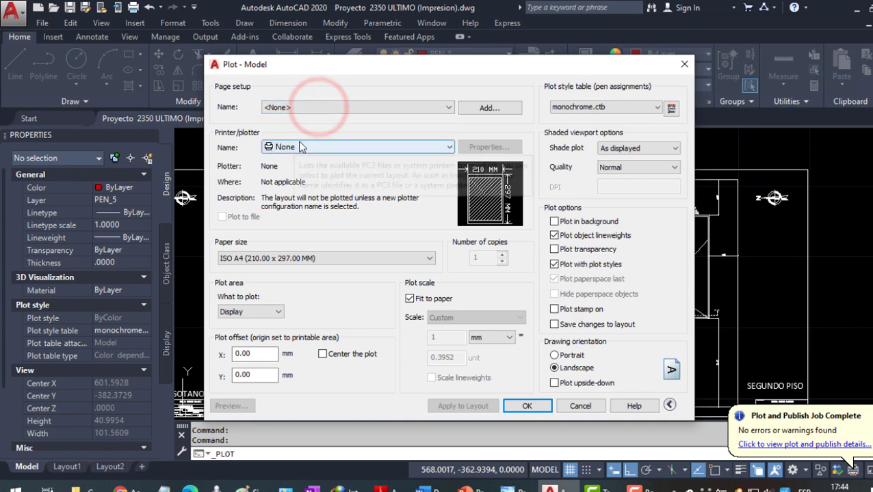
{"action": "left_click", "coordinate": [299, 148]}
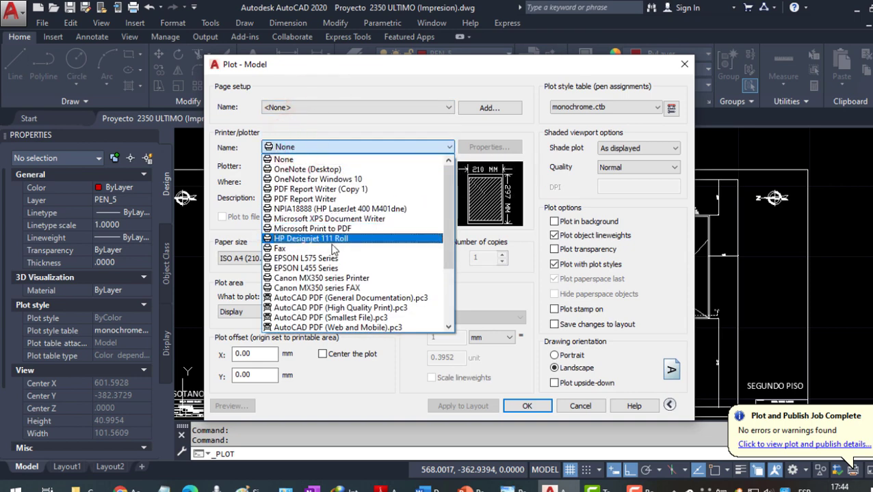
{"action": "scroll", "coordinate": [334, 251], "scroll_direction": "down", "scroll_amount": 2}
{"action": "scroll", "coordinate": [336, 267], "scroll_direction": "down", "scroll_amount": 1}
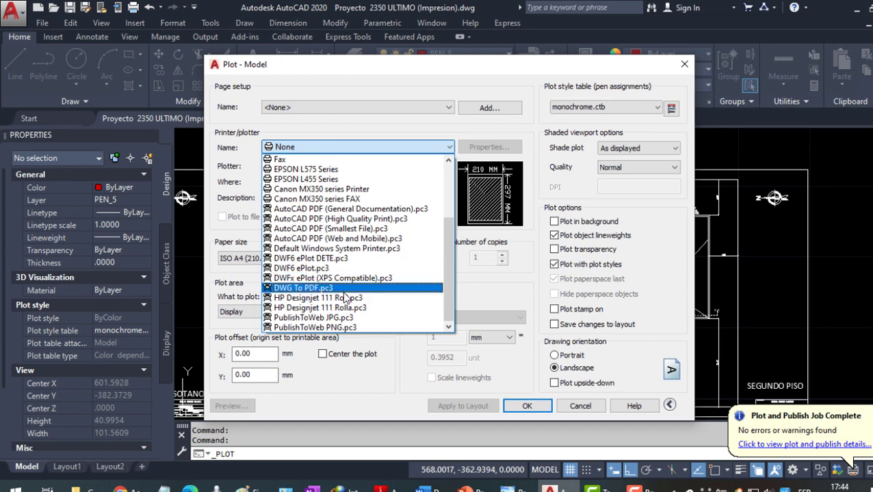
{"action": "left_click", "coordinate": [312, 289]}
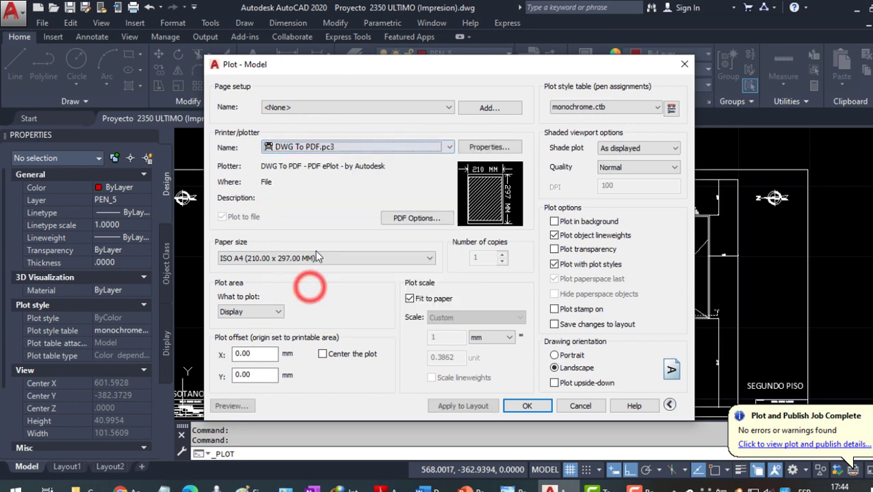
- Use ISO A1 (841.00 x 594.00 MM) paper and plot a window area
{"action": "left_click", "coordinate": [349, 260]}
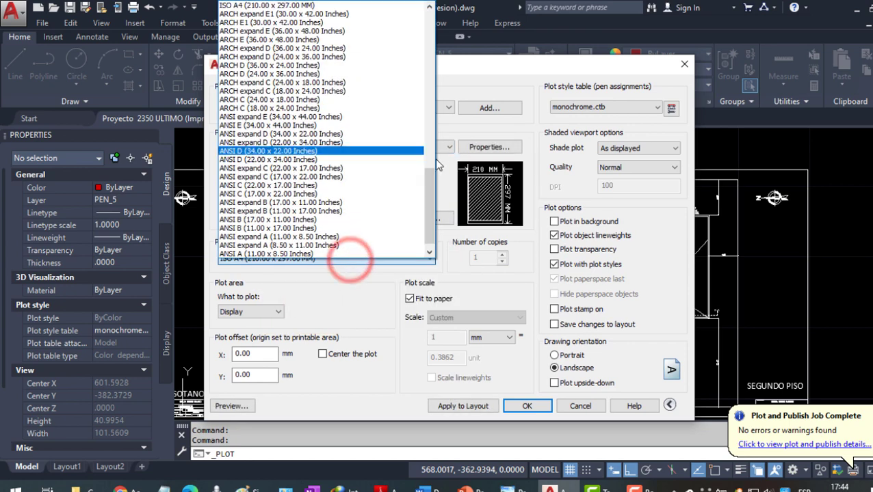
{"action": "left_click_drag", "start_coordinate": [430, 191], "coordinate": [434, 130]}
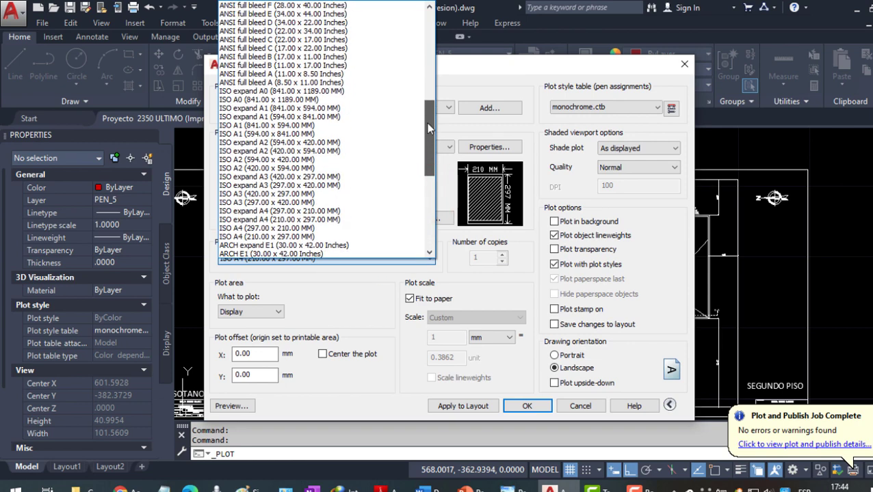
{"action": "left_click", "coordinate": [298, 124]}
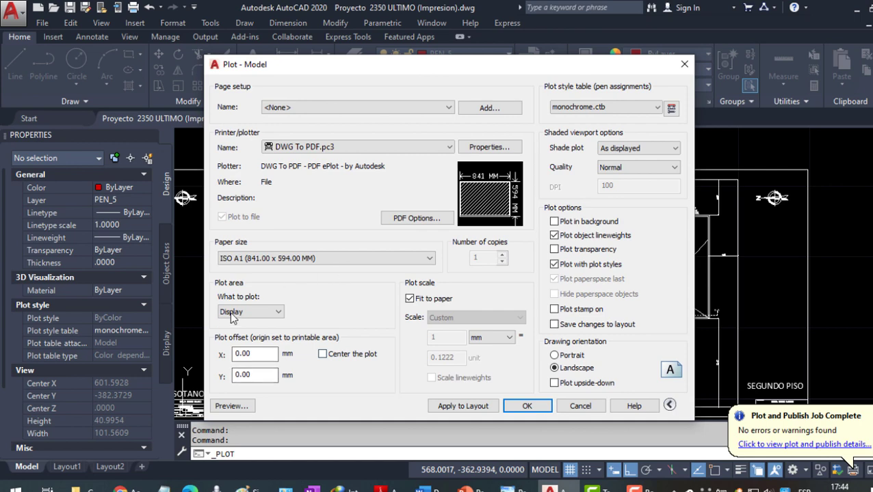
{"action": "left_click", "coordinate": [276, 312]}
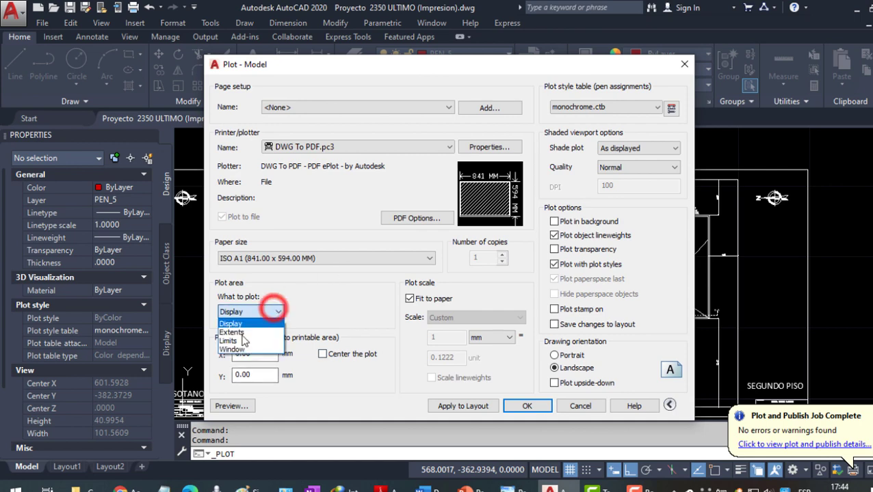
{"action": "left_click", "coordinate": [249, 347]}
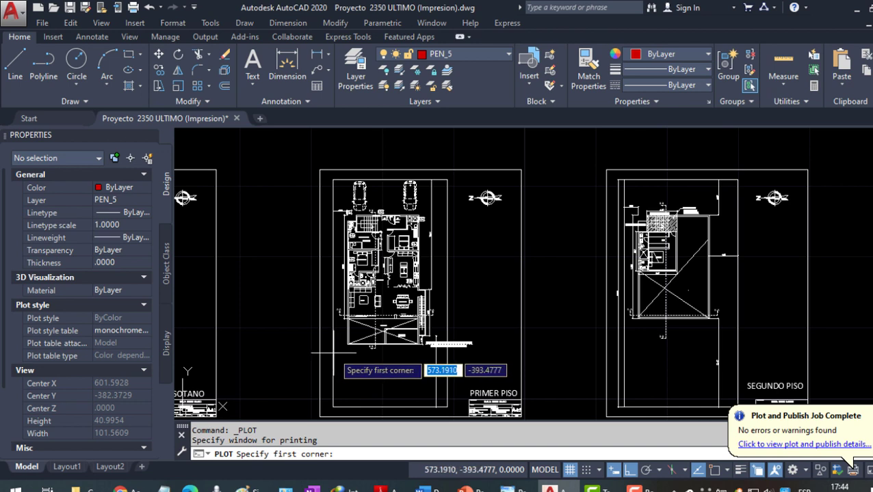
- Window the PRIMER PISO plan, centre the plot in portrait and accept the settings
{"action": "left_click", "coordinate": [329, 352]}
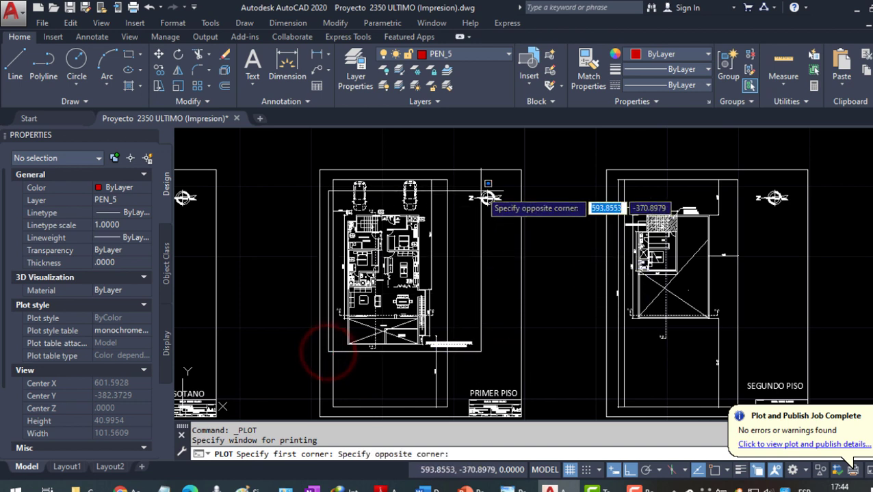
{"action": "left_click", "coordinate": [478, 175]}
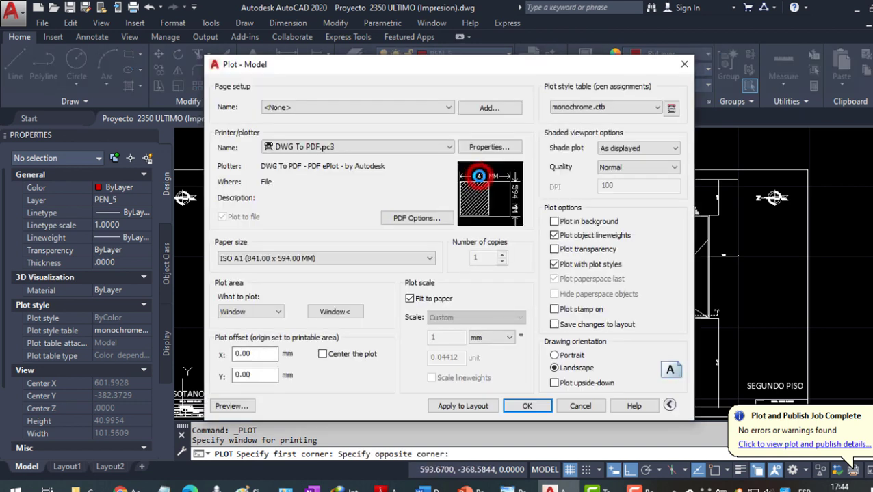
{"action": "left_click", "coordinate": [321, 356]}
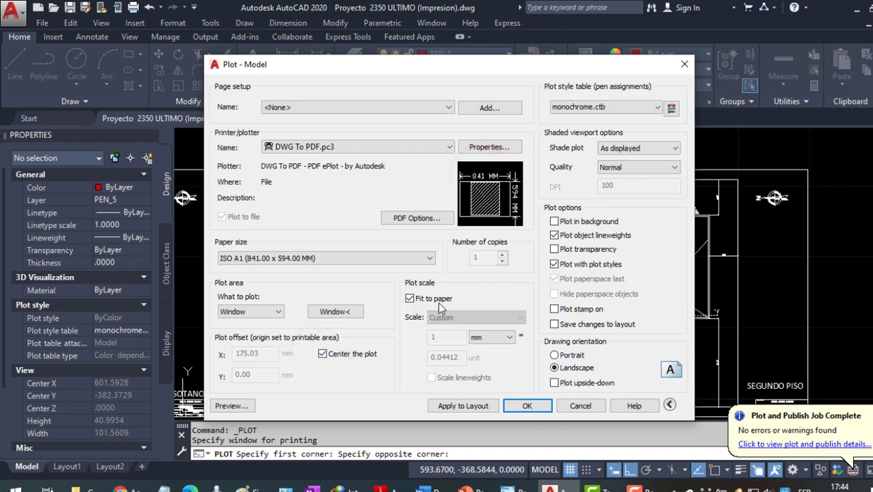
{"action": "left_click", "coordinate": [559, 356]}
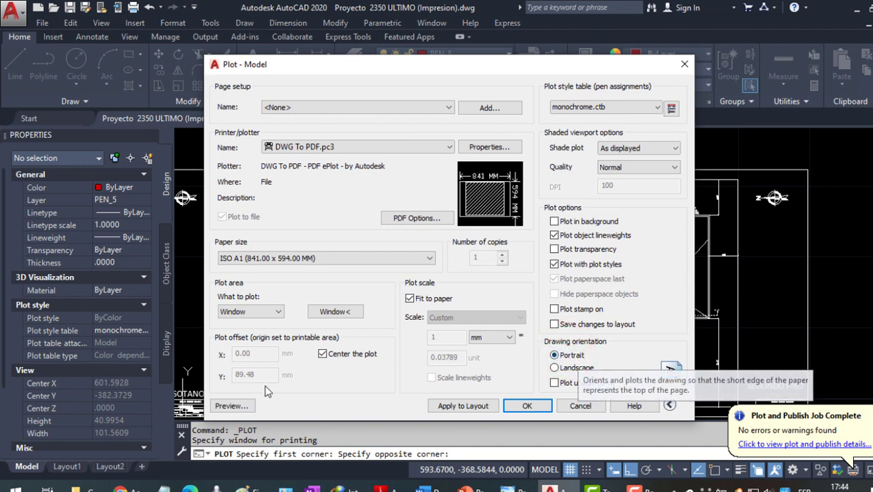
{"action": "left_click", "coordinate": [527, 407]}
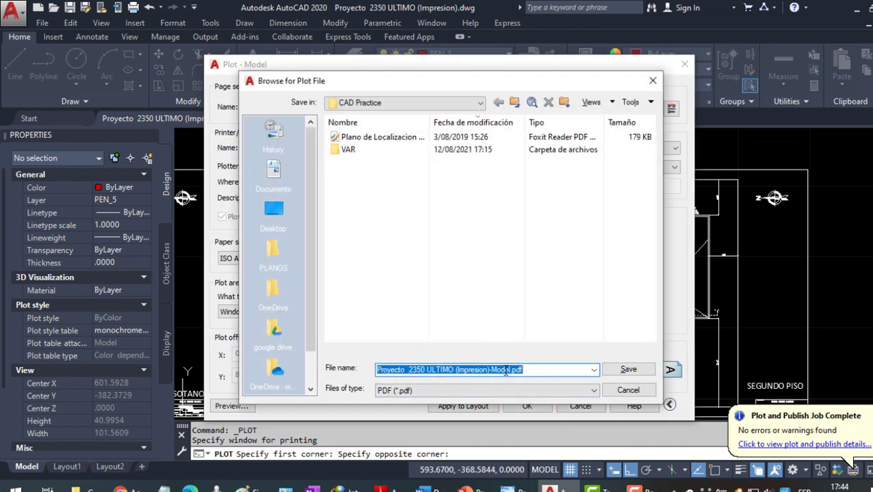
- Save Proyecto 2350 ULTIMO (Impresion)-Model.pdf to CAD Practice and view the 406 KB PDF in File Explorer
{"action": "left_click", "coordinate": [628, 370]}
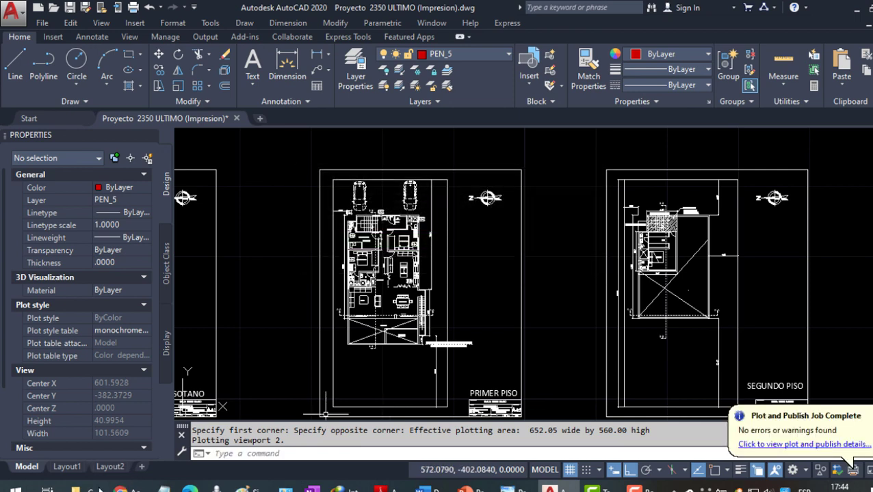
{"action": "left_click", "coordinate": [79, 488]}
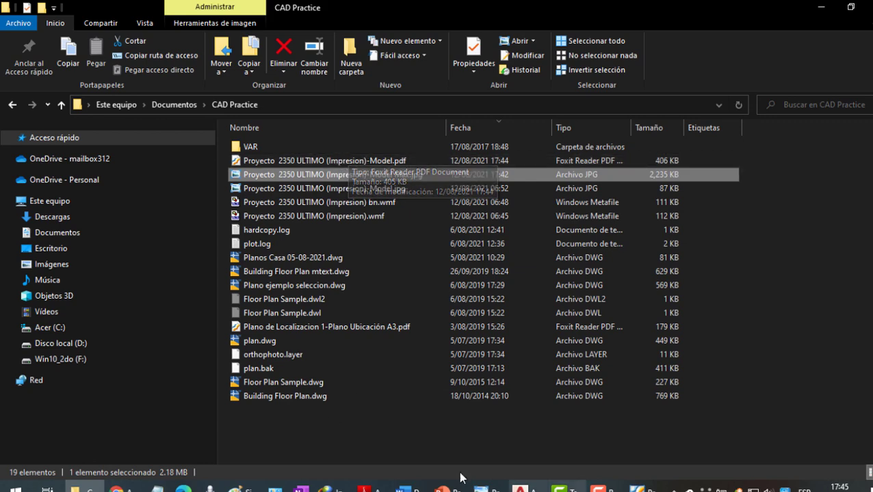
- Check the floor plan PDF and its AutoCAD layers in Foxit Reader, then minimize Foxit behind Adobe Reader
{"action": "left_click", "coordinate": [368, 488]}
{"action": "left_click", "coordinate": [11, 20]}
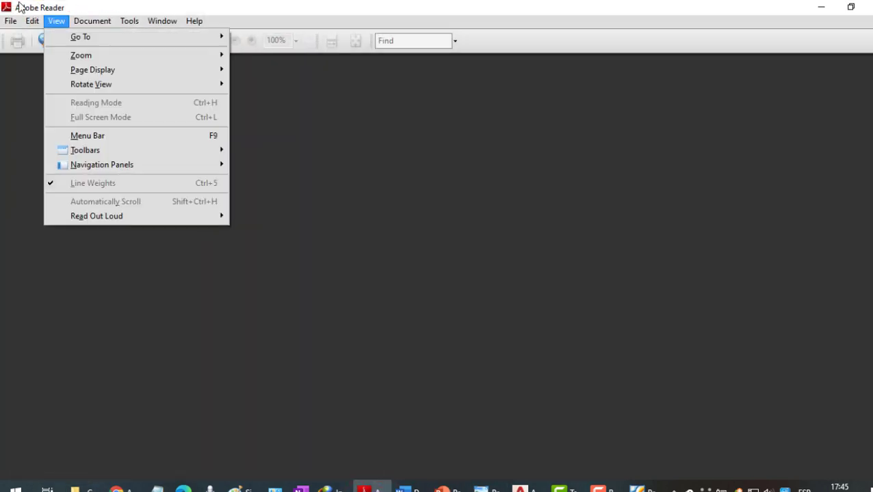
{"action": "left_click", "coordinate": [637, 487]}
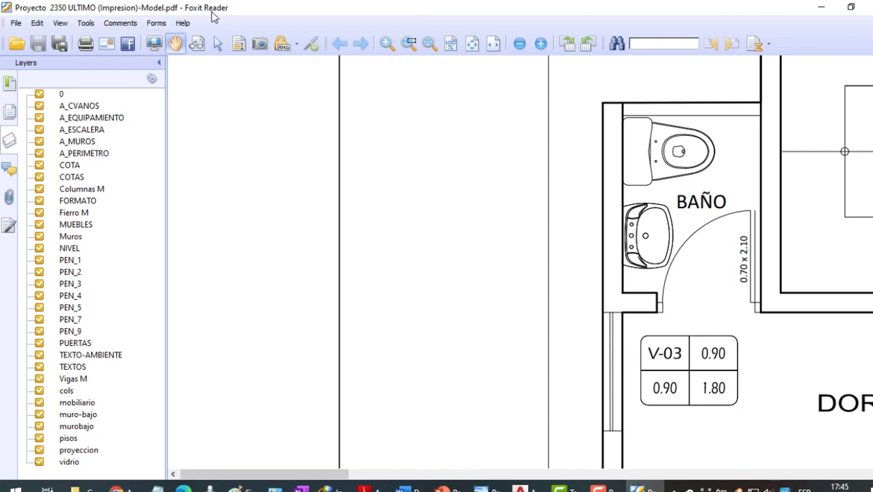
{"action": "left_click", "coordinate": [821, 7]}
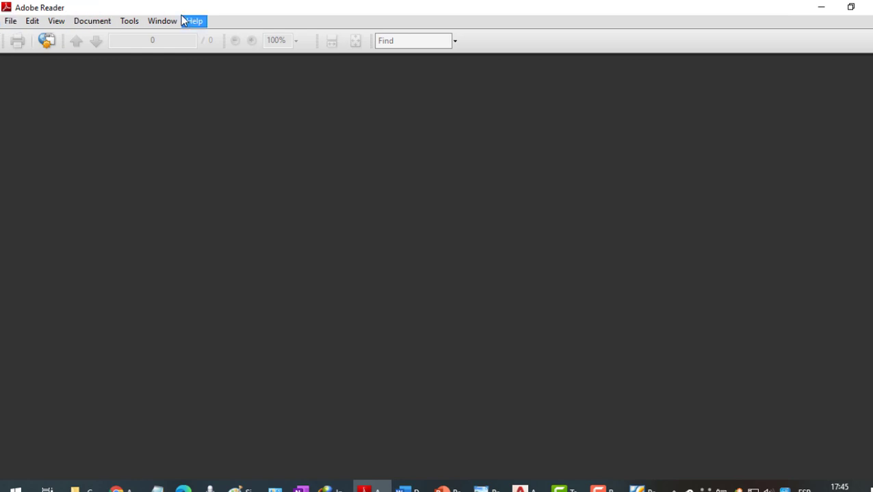
- Use File > Open to load the Model PDF from CAD Practice, showing its single Model page
{"action": "left_click", "coordinate": [9, 21]}
{"action": "left_click", "coordinate": [43, 36]}
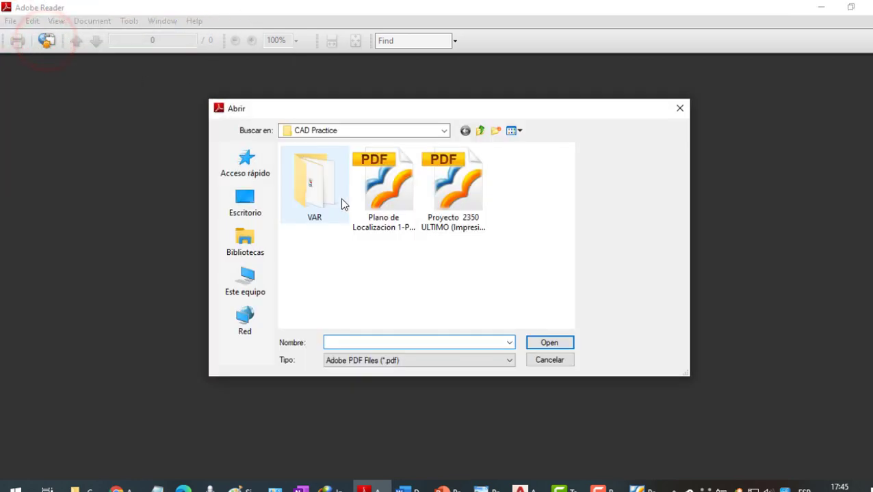
{"action": "left_click", "coordinate": [459, 181]}
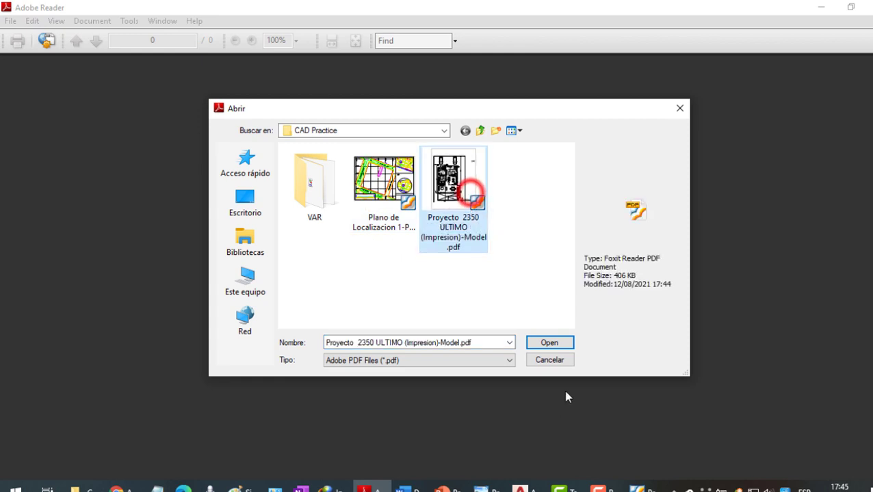
{"action": "left_click", "coordinate": [554, 346]}
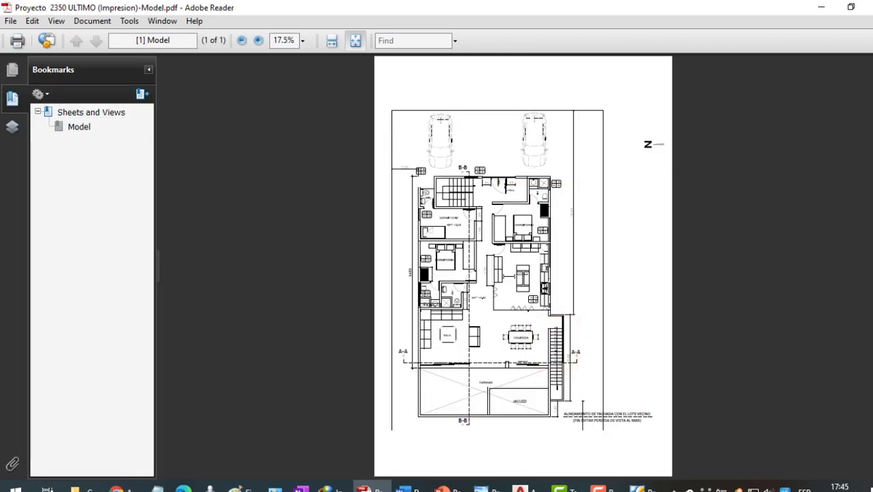
- Zoom in three steps on the floor plan and scroll down through it
{"action": "left_click", "coordinate": [258, 41]}
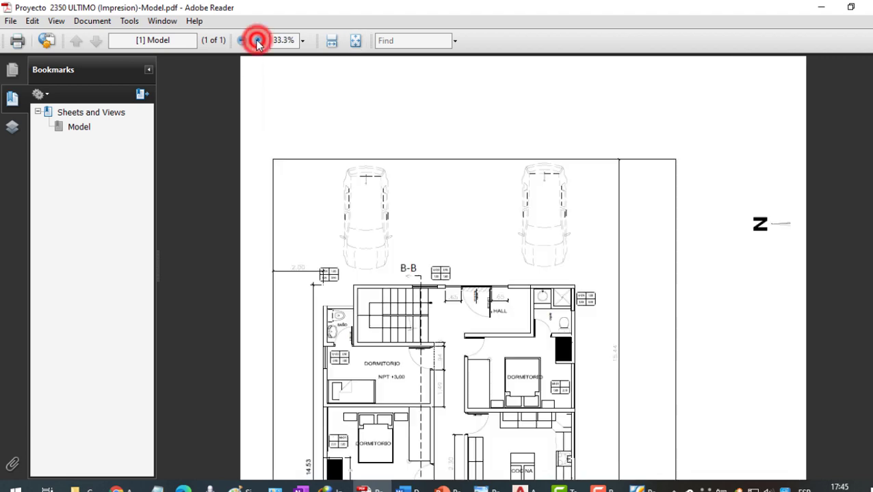
{"action": "left_click", "coordinate": [258, 40]}
{"action": "left_click", "coordinate": [258, 40]}
{"action": "scroll", "coordinate": [376, 246], "scroll_direction": "down", "scroll_amount": 1}
{"action": "scroll", "coordinate": [376, 246], "scroll_direction": "down", "scroll_amount": 3}
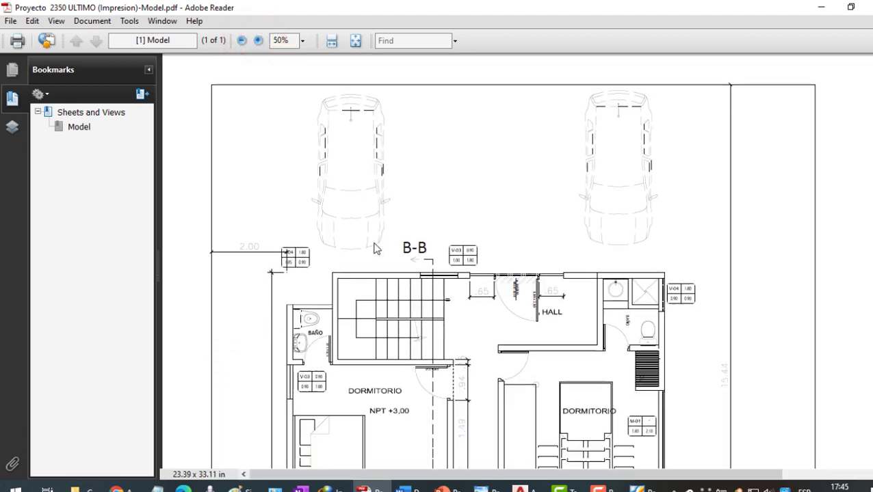
- Set the zoom to 100% and scroll around to check the labels and linework
{"action": "left_click", "coordinate": [301, 40]}
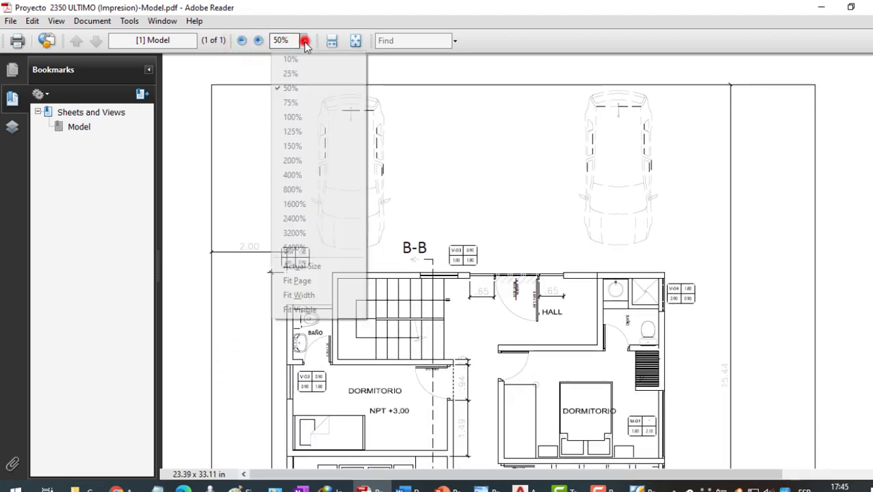
{"action": "left_click", "coordinate": [292, 117]}
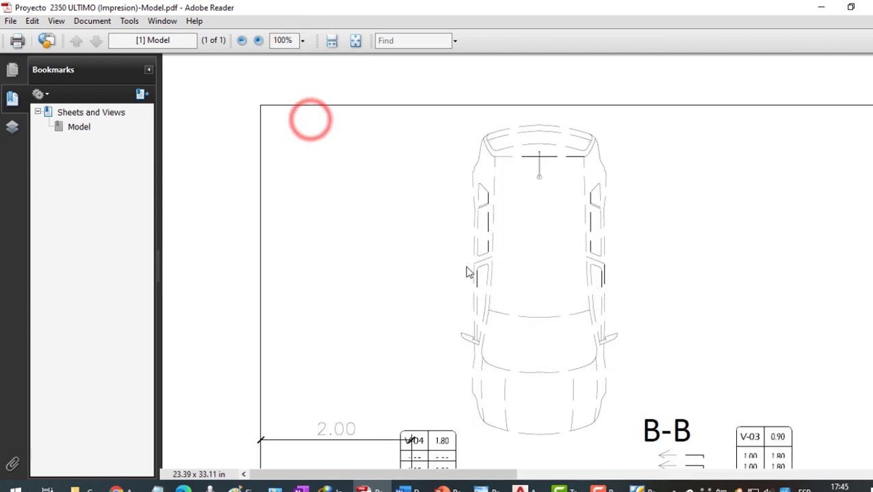
{"action": "scroll", "coordinate": [458, 259], "scroll_direction": "down", "scroll_amount": 3}
{"action": "scroll", "coordinate": [459, 259], "scroll_direction": "down", "scroll_amount": 3}
{"action": "scroll", "coordinate": [458, 259], "scroll_direction": "down", "scroll_amount": 2}
{"action": "scroll", "coordinate": [458, 260], "scroll_direction": "down", "scroll_amount": 1}
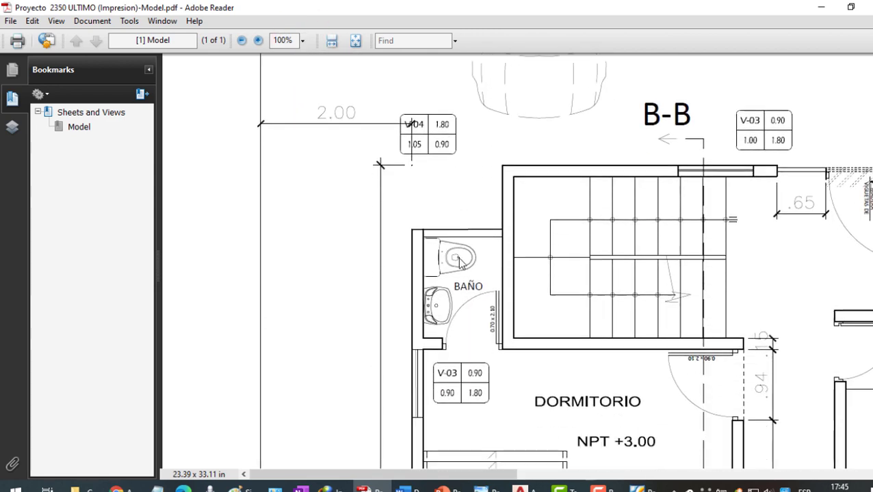
{"action": "scroll", "coordinate": [459, 267], "scroll_direction": "up", "scroll_amount": 3}
{"action": "scroll", "coordinate": [451, 266], "scroll_direction": "up", "scroll_amount": 3}
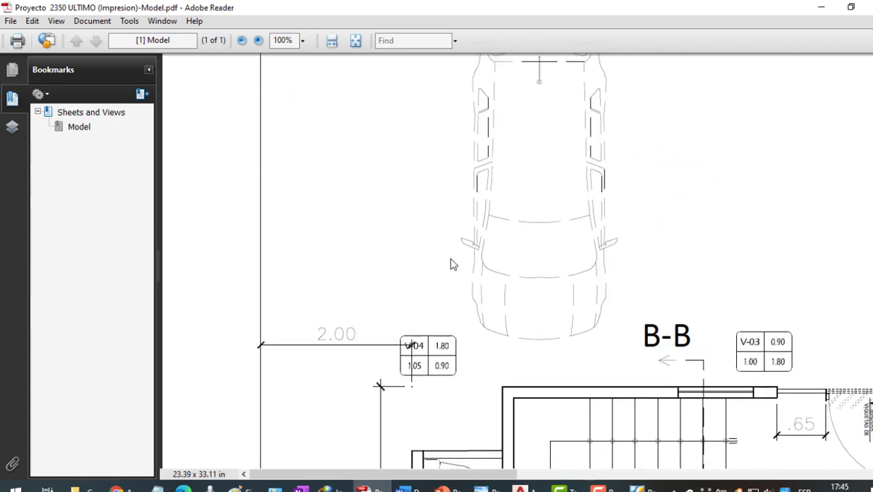
{"action": "scroll", "coordinate": [445, 261], "scroll_direction": "up", "scroll_amount": 4}
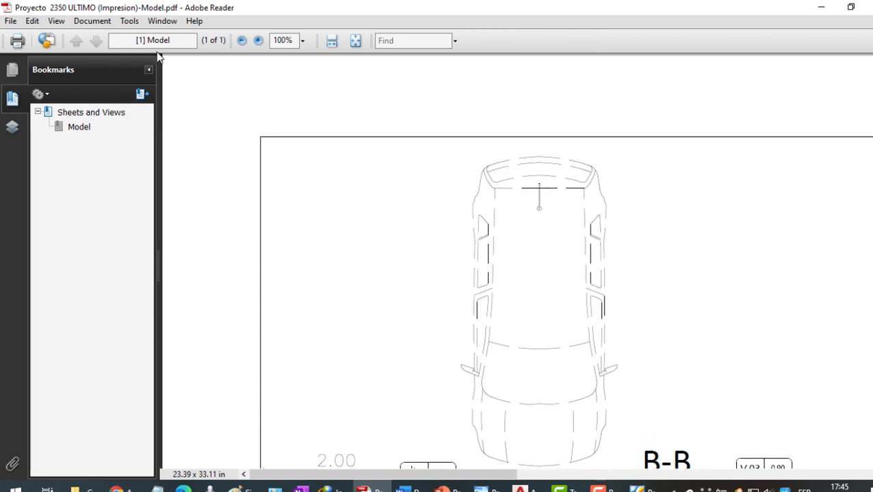
- Use the Snapshot Tool to select the whole floor plan page and copy it as a graphic
{"action": "left_click", "coordinate": [55, 22]}
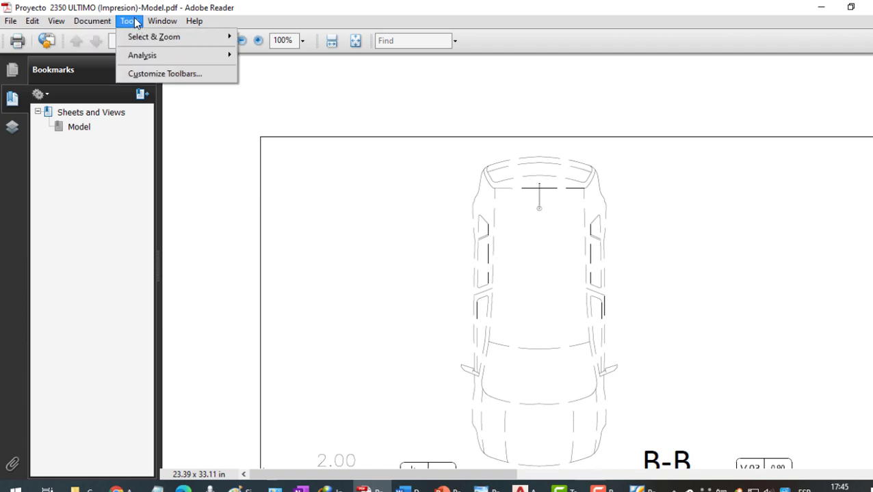
{"action": "mouse_move", "coordinate": [154, 37]}
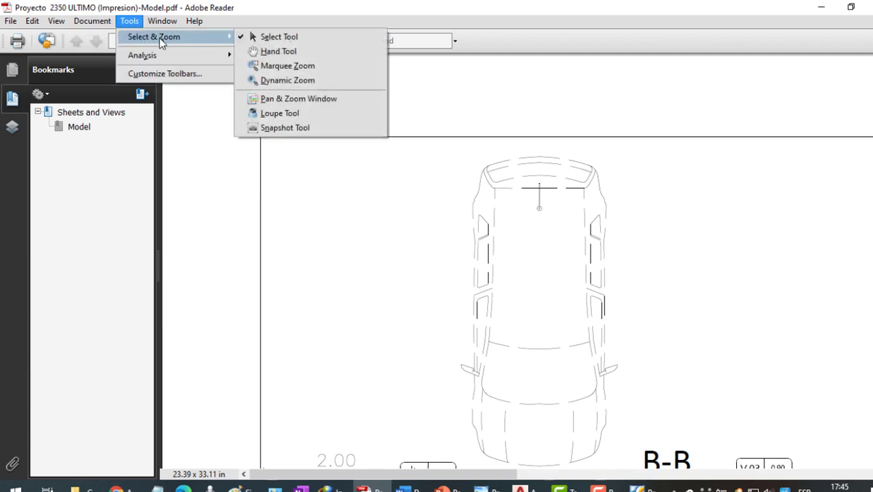
{"action": "left_click", "coordinate": [277, 128]}
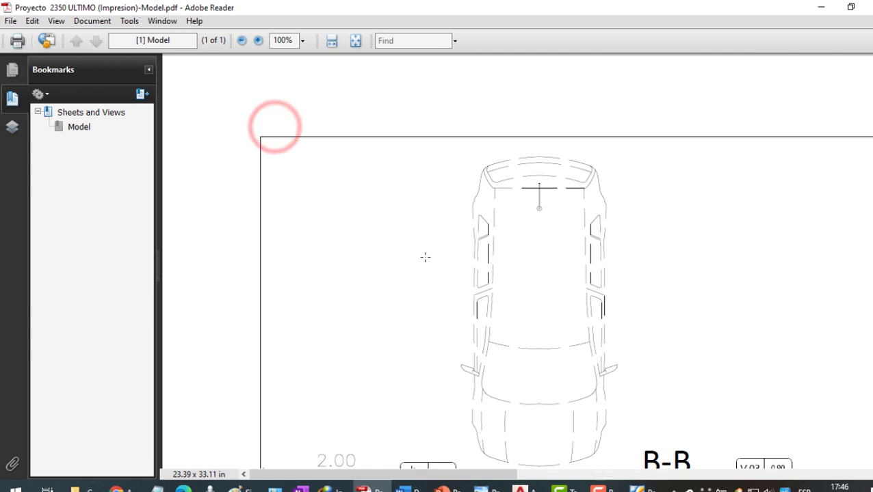
{"action": "right_click", "coordinate": [328, 255]}
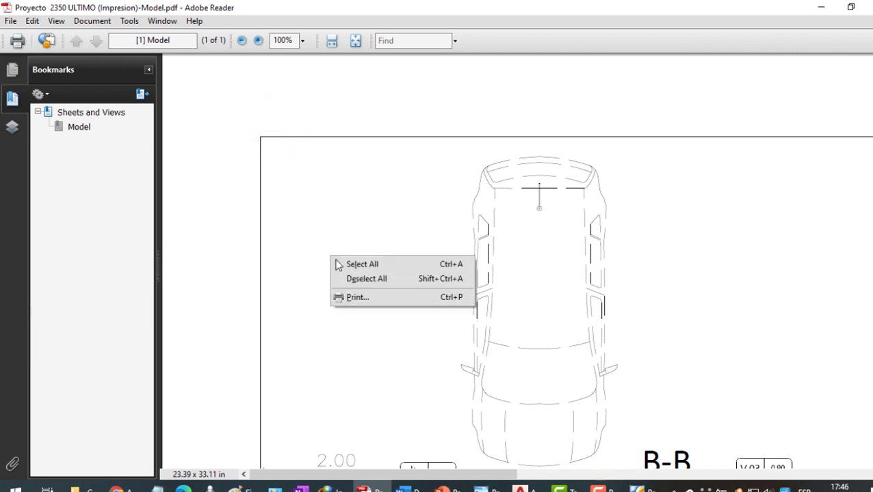
{"action": "left_click", "coordinate": [365, 266]}
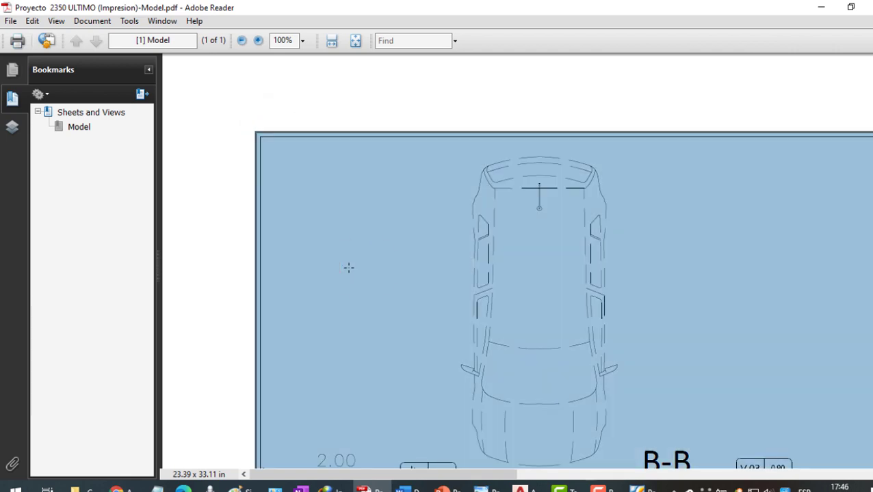
{"action": "right_click", "coordinate": [326, 228]}
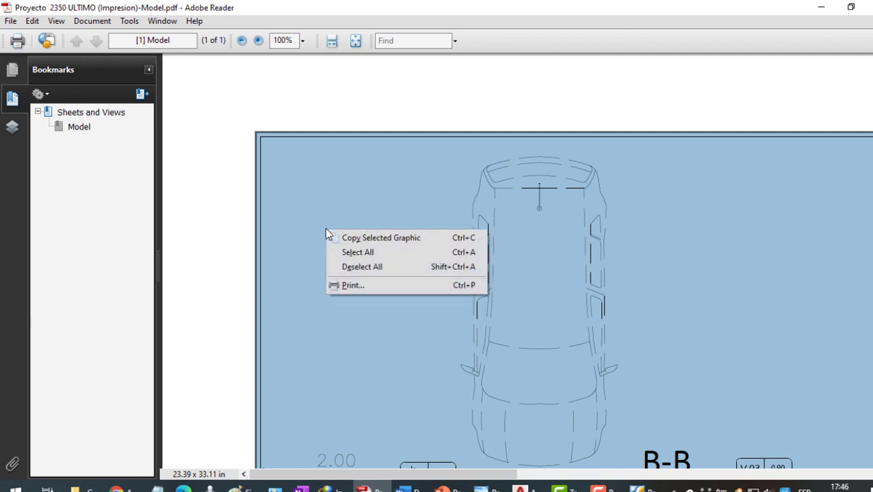
{"action": "left_click", "coordinate": [396, 238]}
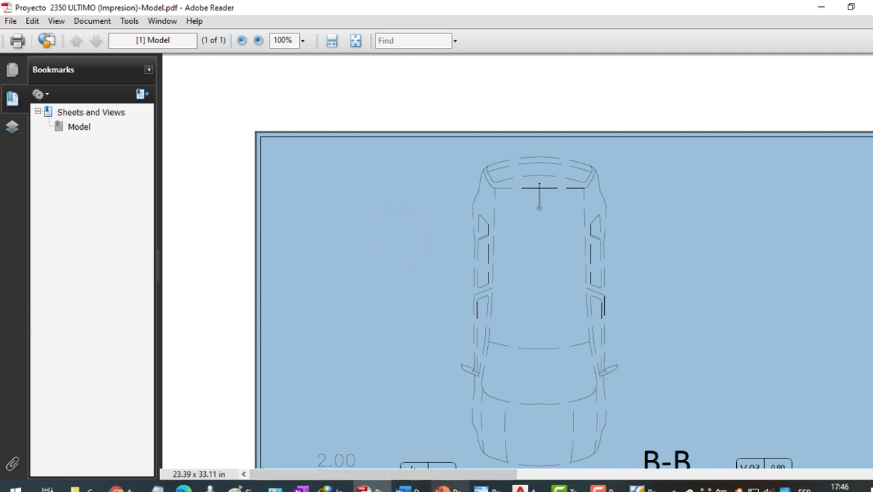
- In Word, zoom out to two pages and insert a page break after page 6
{"action": "left_click", "coordinate": [410, 488]}
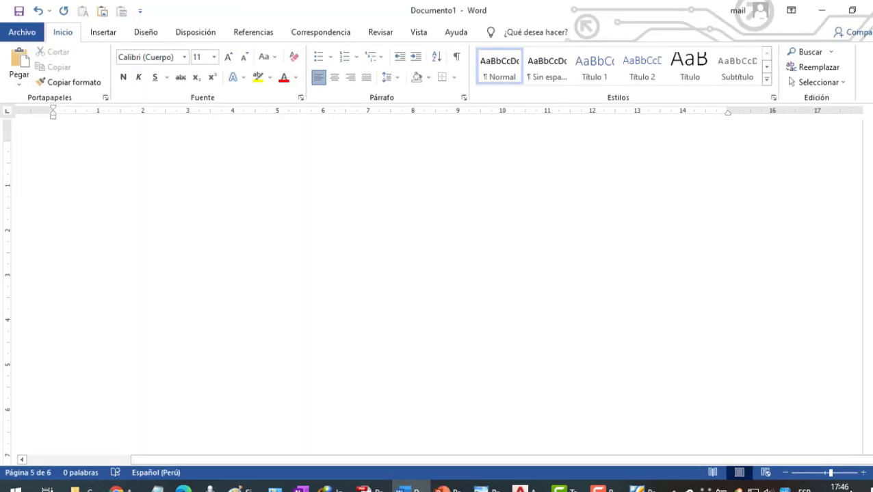
{"action": "left_click", "coordinate": [812, 473]}
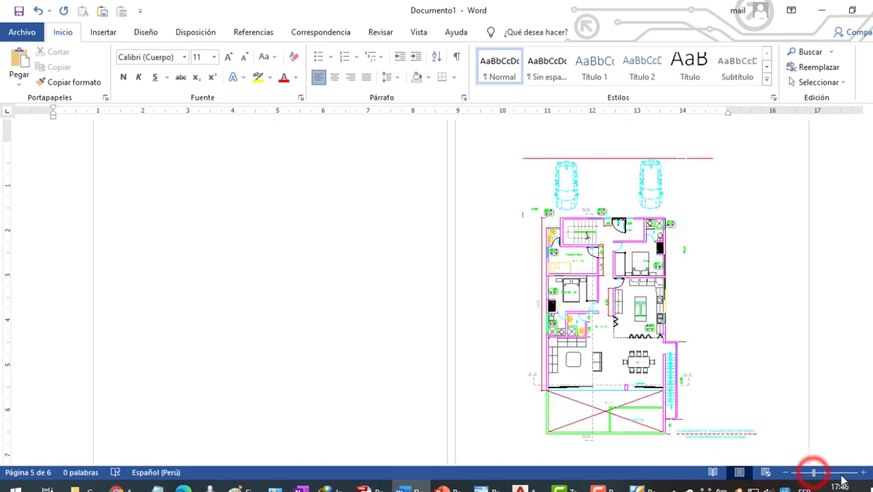
{"action": "scroll", "coordinate": [793, 424], "scroll_direction": "down", "scroll_amount": 2}
{"action": "scroll", "coordinate": [767, 382], "scroll_direction": "down", "scroll_amount": 1}
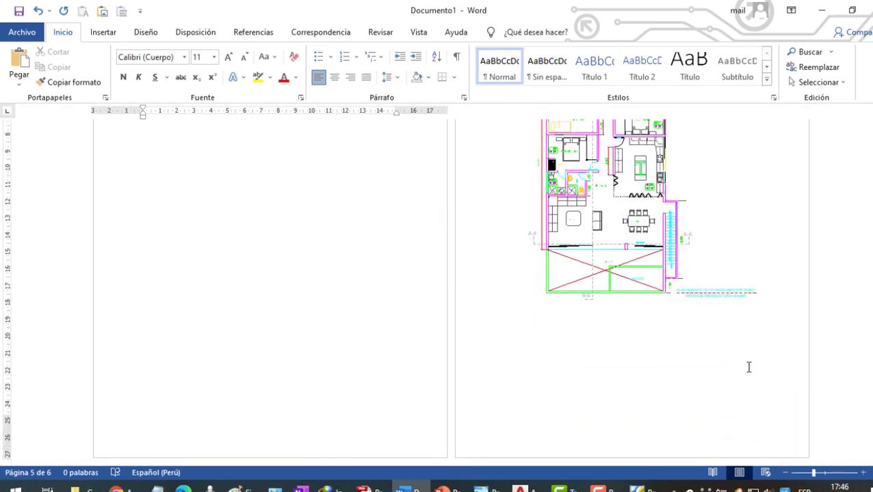
{"action": "left_click", "coordinate": [813, 327]}
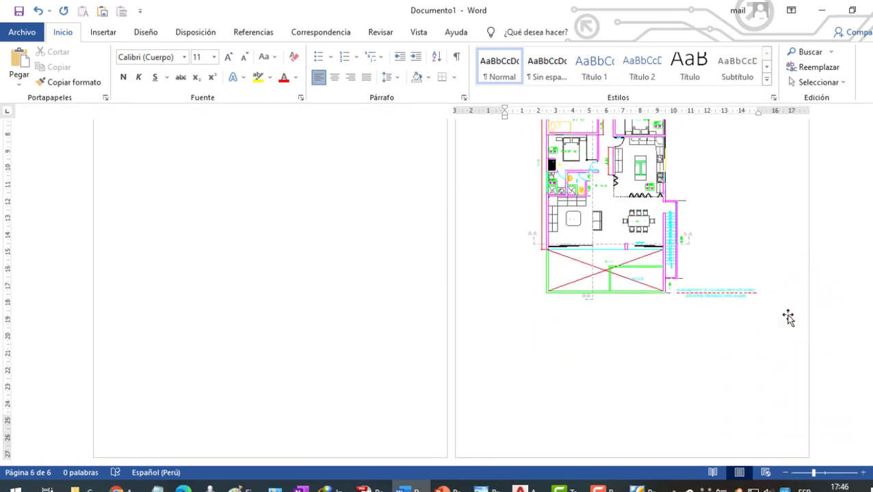
{"action": "key", "text": "ctrl+Return"}
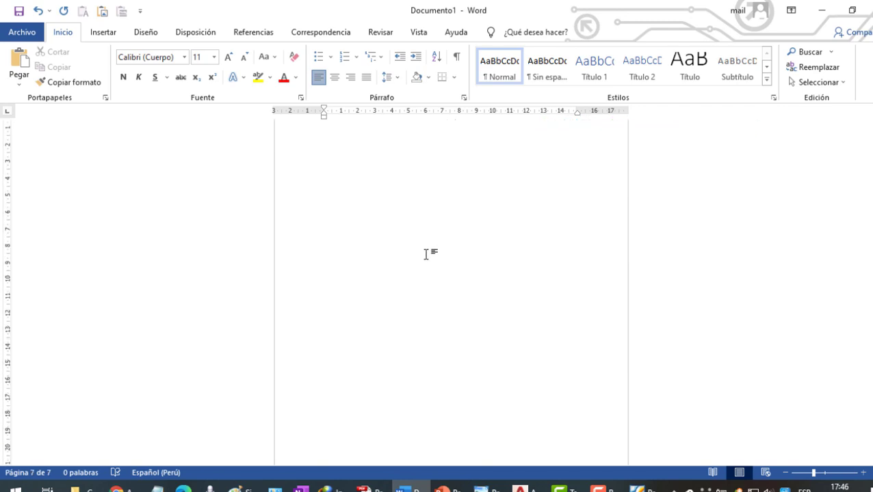
- Paste the copied floor-plan graphic onto the new page 7
{"action": "left_click", "coordinate": [446, 230]}
{"action": "left_click", "coordinate": [459, 231]}
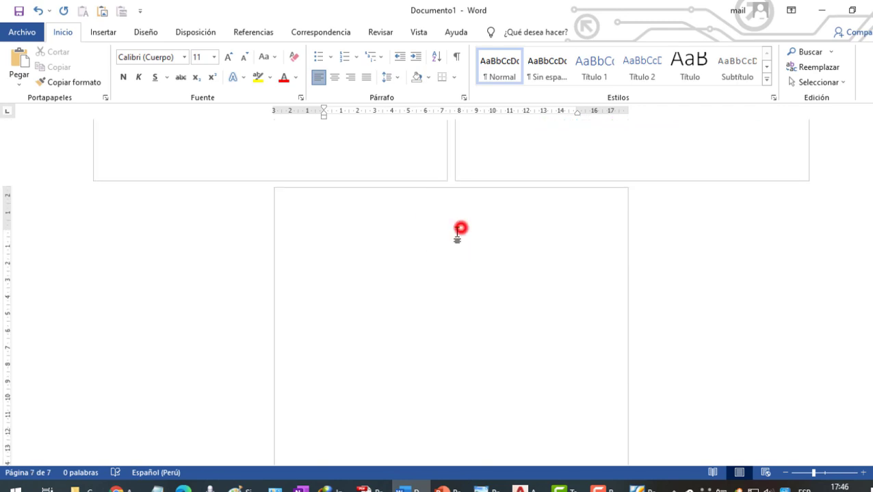
{"action": "left_click", "coordinate": [448, 242]}
{"action": "left_click", "coordinate": [415, 252]}
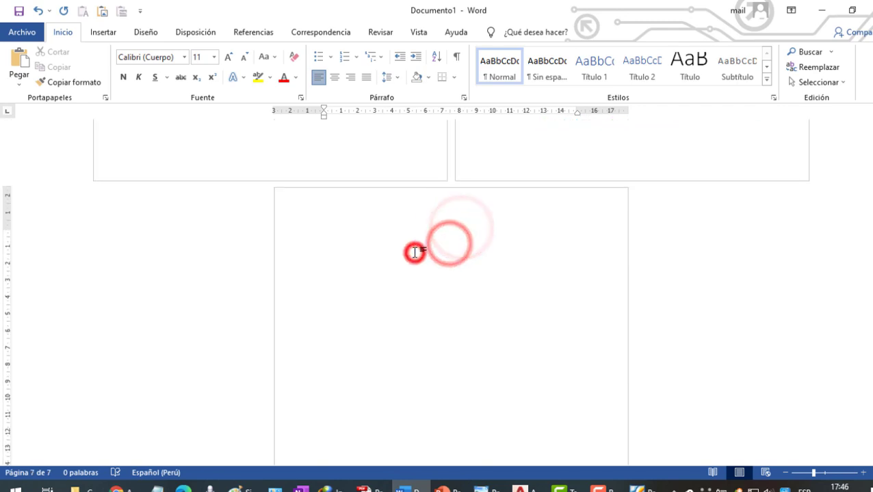
{"action": "left_click", "coordinate": [19, 61]}
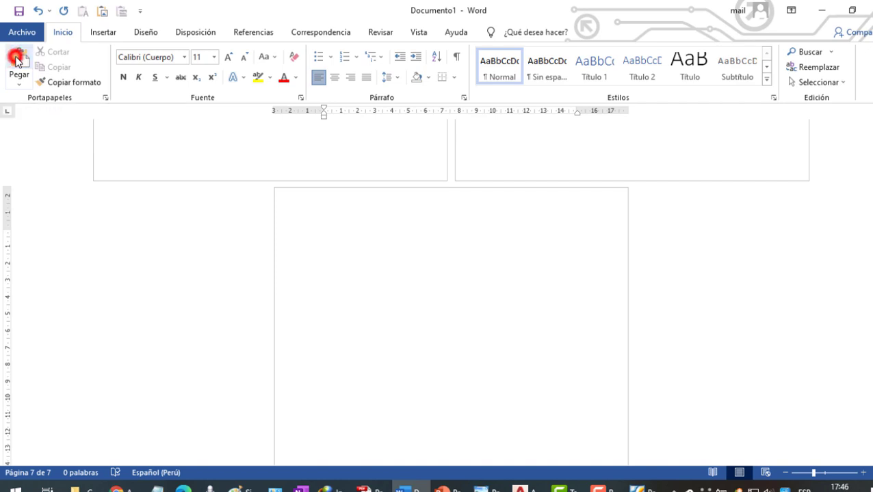
{"action": "scroll", "coordinate": [478, 302], "scroll_direction": "down", "scroll_amount": 2}
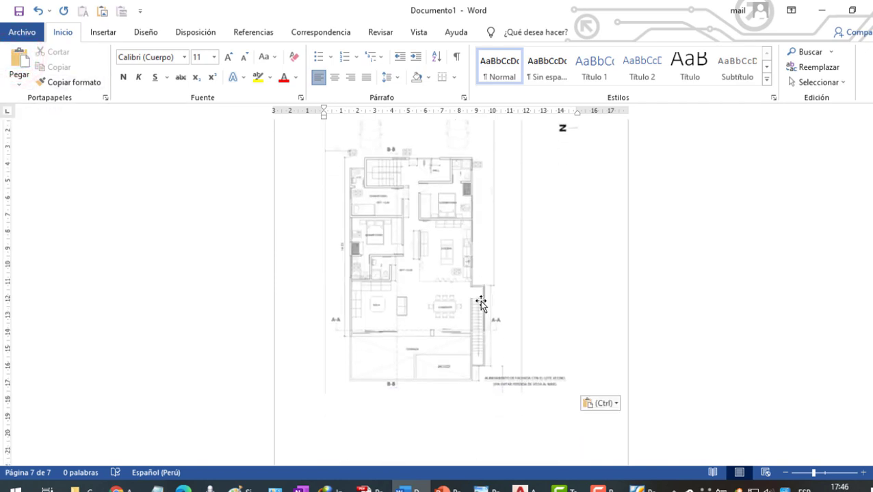
- Select the pasted floor plan and zoom in to about 320% on the DORMITORIO and COCINA area
{"action": "left_click", "coordinate": [471, 305]}
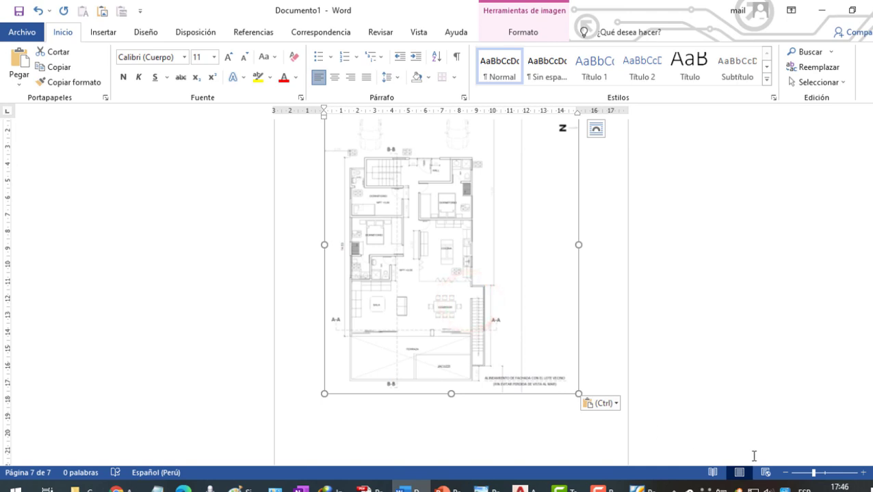
{"action": "left_click_drag", "start_coordinate": [829, 477], "coordinate": [832, 477]}
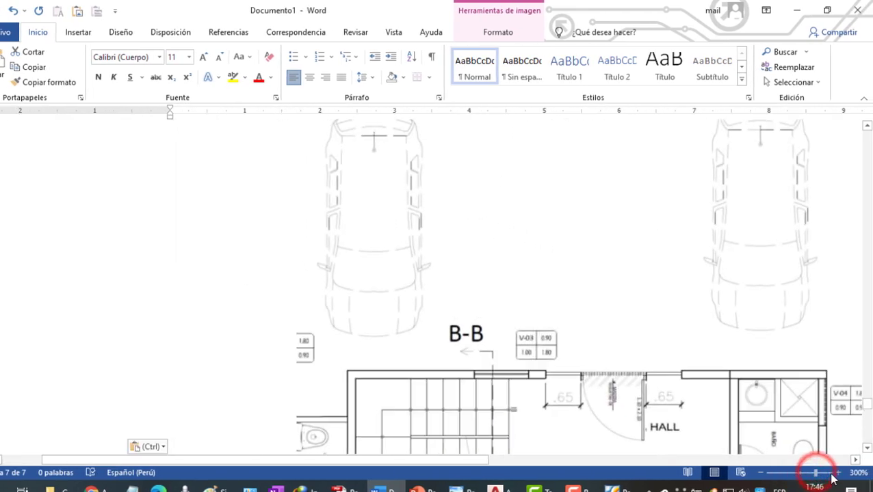
{"action": "key", "text": "ctrl+v"}
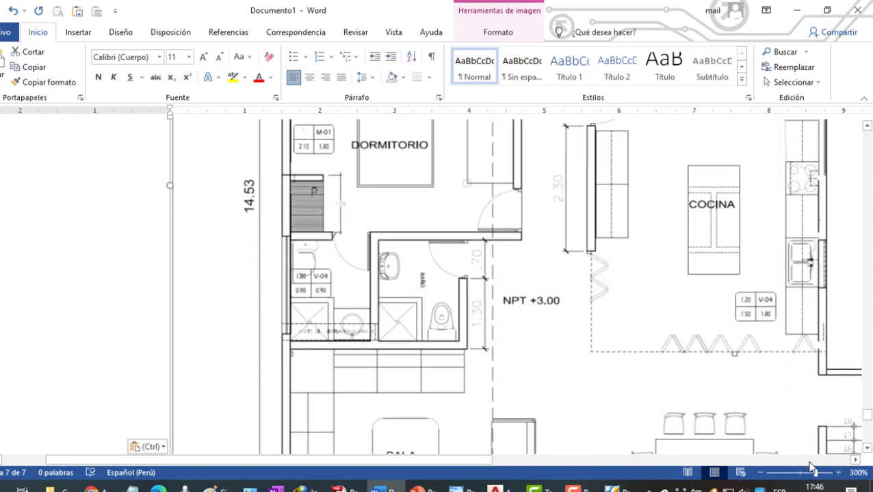
{"action": "left_click", "coordinate": [836, 473]}
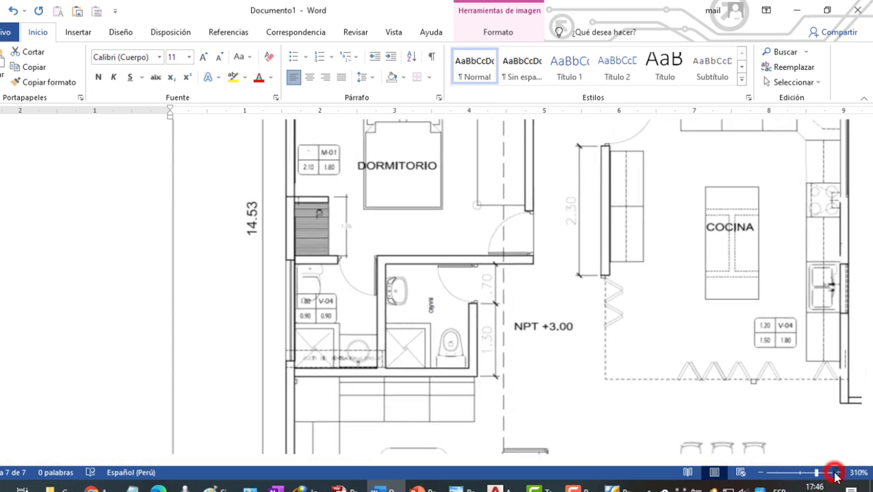
{"action": "left_click", "coordinate": [838, 473]}
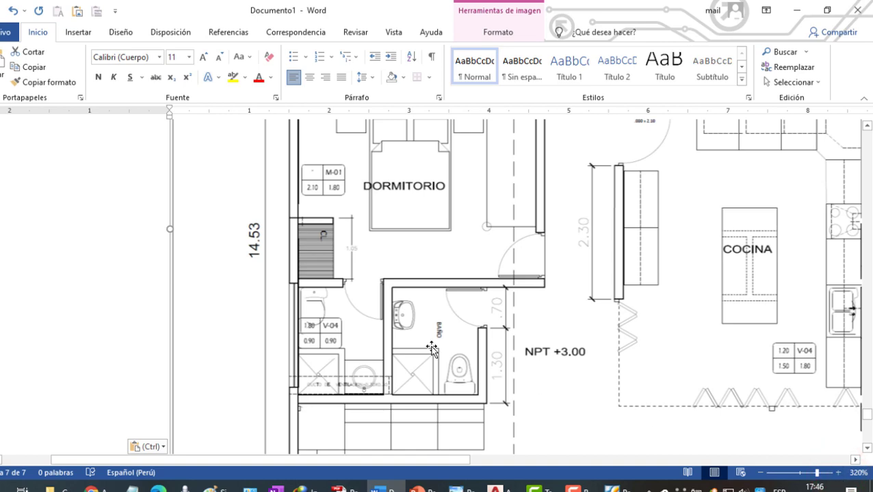
- Scroll through the plan's detail, then return to the CAD Practice folder in File Explorer
{"action": "scroll", "coordinate": [430, 349], "scroll_direction": "down", "scroll_amount": 3}
{"action": "scroll", "coordinate": [416, 344], "scroll_direction": "down", "scroll_amount": 5}
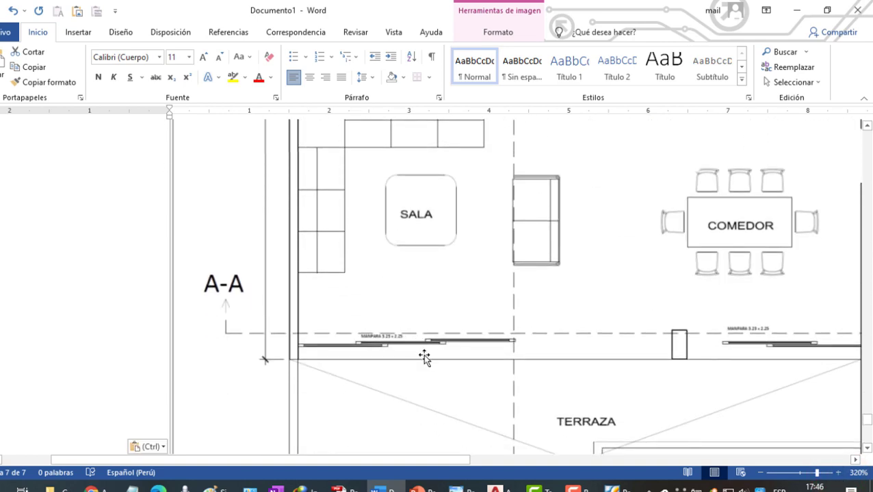
{"action": "scroll", "coordinate": [424, 357], "scroll_direction": "up", "scroll_amount": 5}
{"action": "scroll", "coordinate": [424, 357], "scroll_direction": "up", "scroll_amount": 2}
{"action": "scroll", "coordinate": [425, 359], "scroll_direction": "down", "scroll_amount": 2}
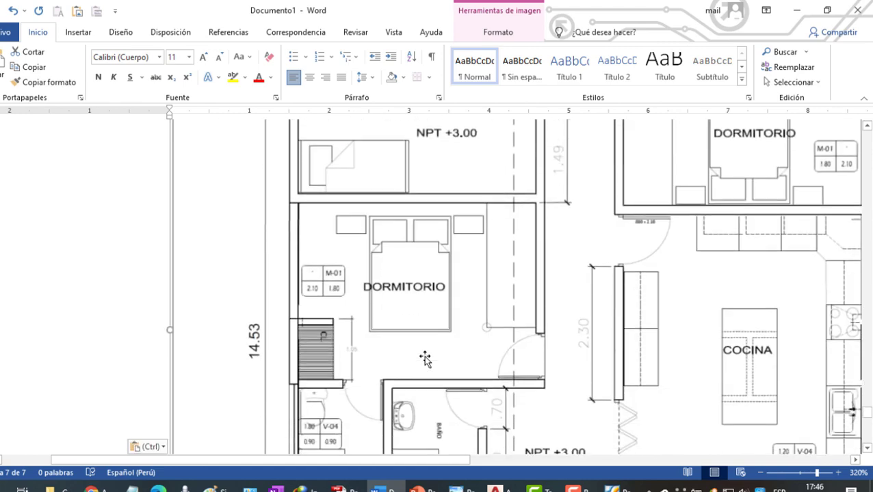
{"action": "scroll", "coordinate": [424, 359], "scroll_direction": "down", "scroll_amount": 4}
{"action": "scroll", "coordinate": [424, 356], "scroll_direction": "down", "scroll_amount": 3}
{"action": "scroll", "coordinate": [424, 355], "scroll_direction": "down", "scroll_amount": 3}
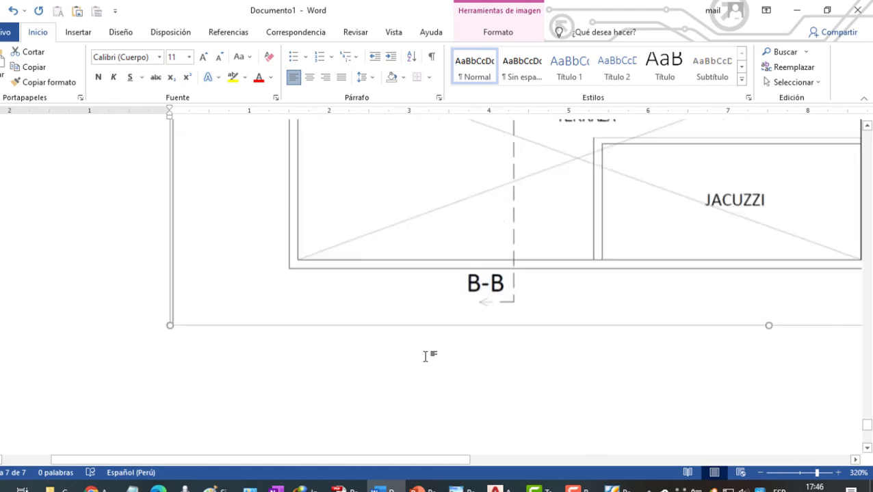
{"action": "key", "text": "ctrl+v"}
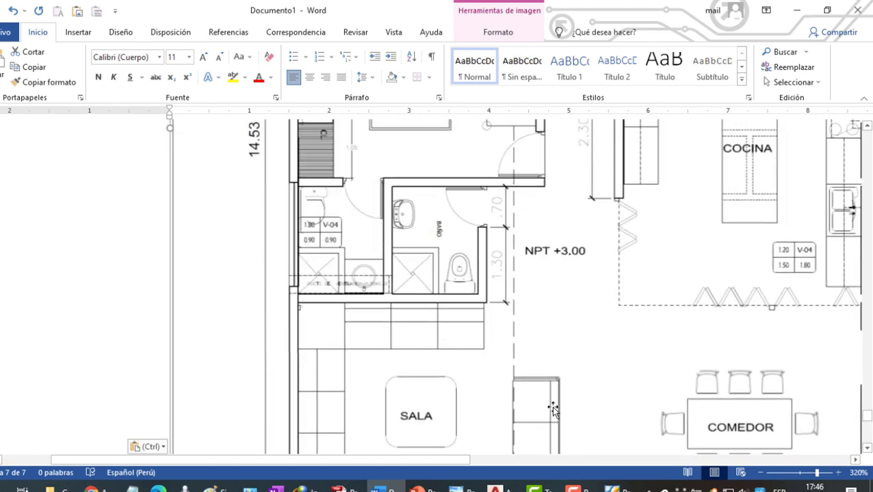
{"action": "key", "text": "alt+Tab"}
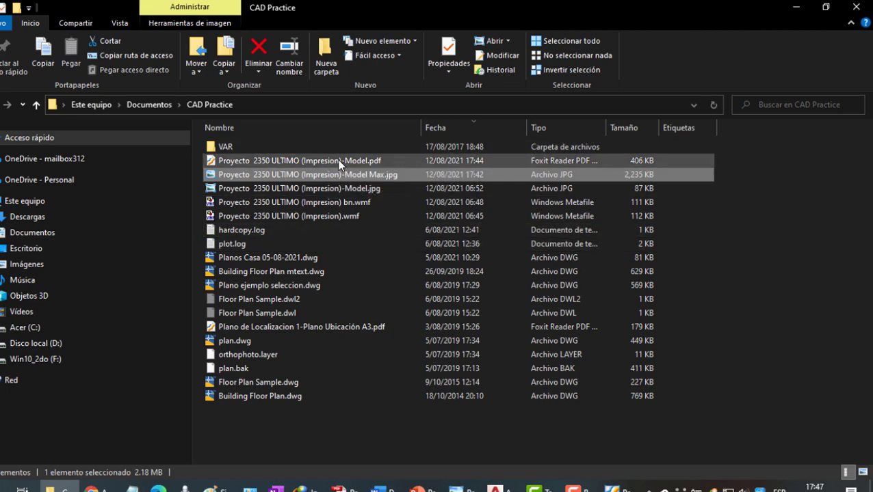
- Open the Model PDF in Foxit, zoom out twice, and copy the visible drawing with SnapShot
{"action": "double_click", "coordinate": [337, 160]}
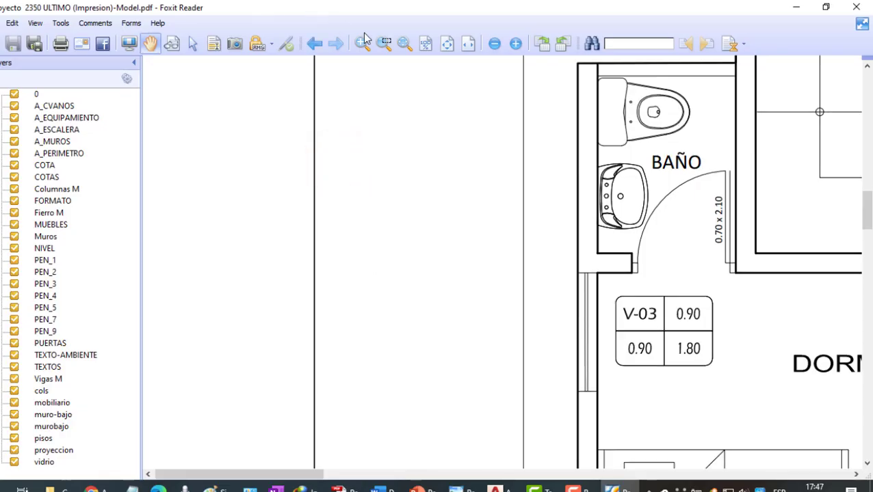
{"action": "left_click", "coordinate": [493, 43]}
{"action": "left_click", "coordinate": [494, 44]}
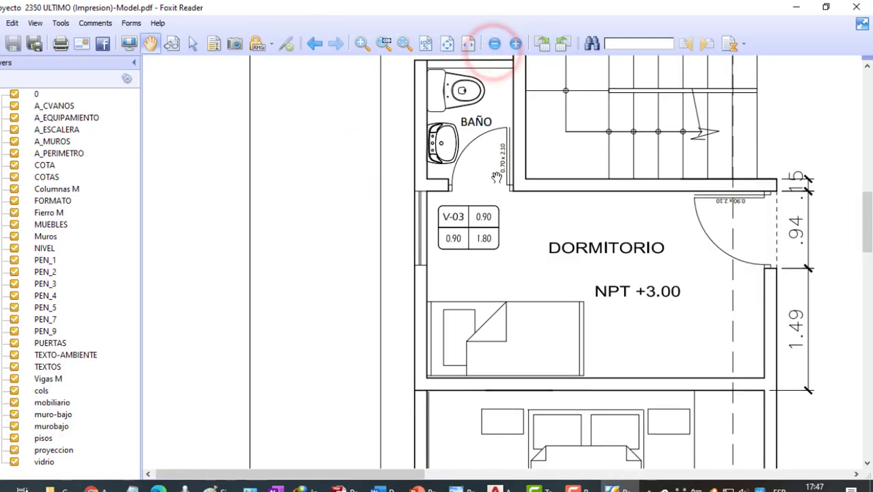
{"action": "scroll", "coordinate": [441, 71], "scroll_direction": "down", "scroll_amount": 5}
{"action": "scroll", "coordinate": [345, 229], "scroll_direction": "up", "scroll_amount": 3}
{"action": "scroll", "coordinate": [352, 227], "scroll_direction": "up", "scroll_amount": 5}
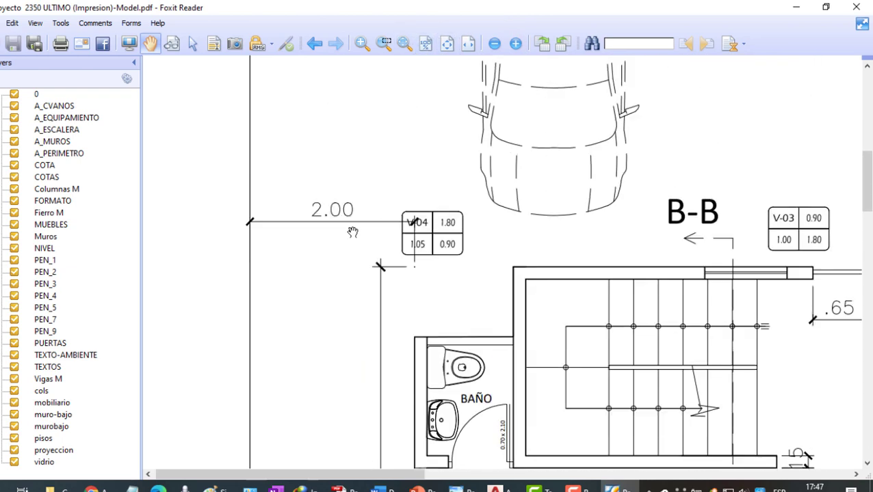
{"action": "scroll", "coordinate": [352, 233], "scroll_direction": "up", "scroll_amount": 2}
{"action": "scroll", "coordinate": [353, 235], "scroll_direction": "down", "scroll_amount": 7}
{"action": "scroll", "coordinate": [353, 236], "scroll_direction": "down", "scroll_amount": 5}
{"action": "scroll", "coordinate": [349, 235], "scroll_direction": "down", "scroll_amount": 5}
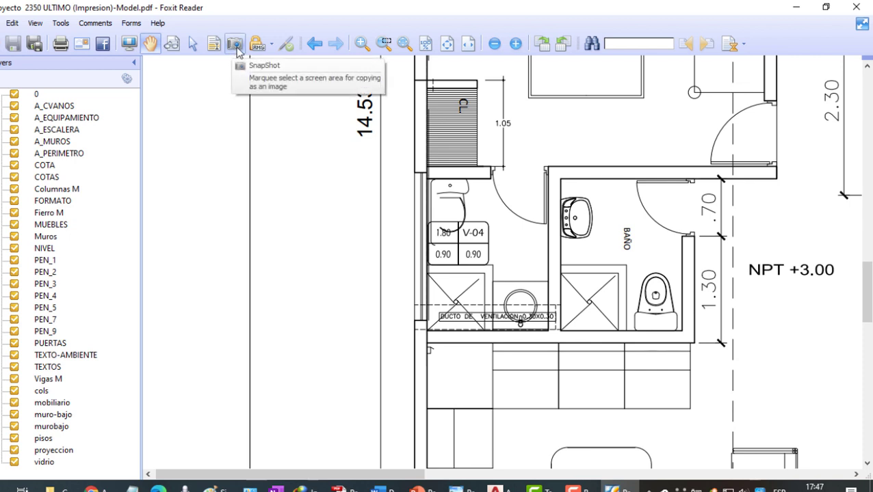
{"action": "left_click", "coordinate": [236, 48]}
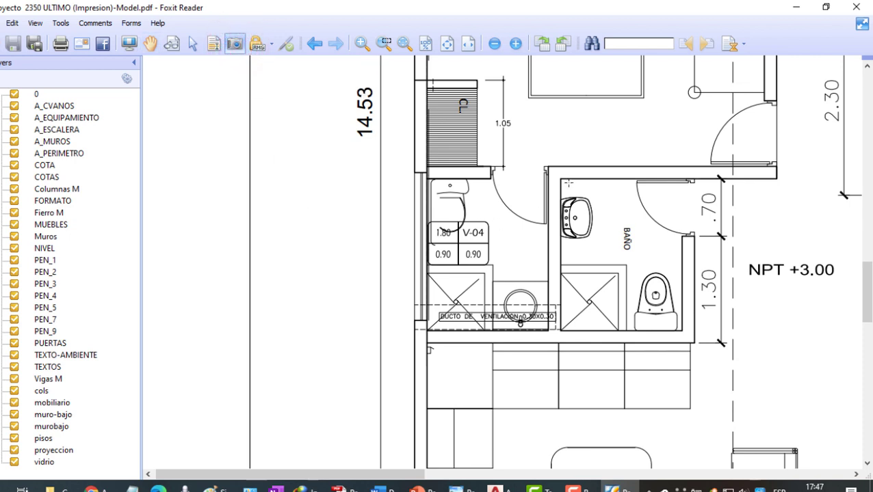
{"action": "left_click", "coordinate": [650, 255]}
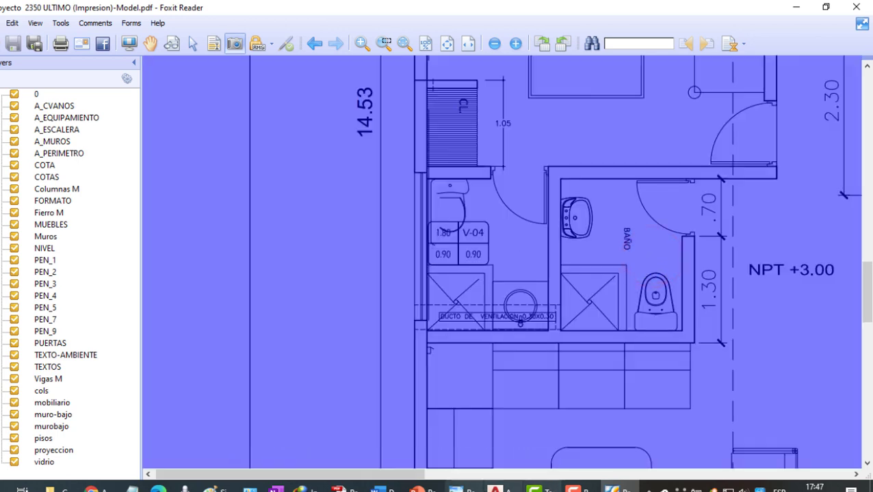
- Back in Word's Documento1, zoom out to see the whole page
{"action": "left_click", "coordinate": [383, 486]}
{"action": "scroll", "coordinate": [681, 363], "scroll_direction": "down", "scroll_amount": 3}
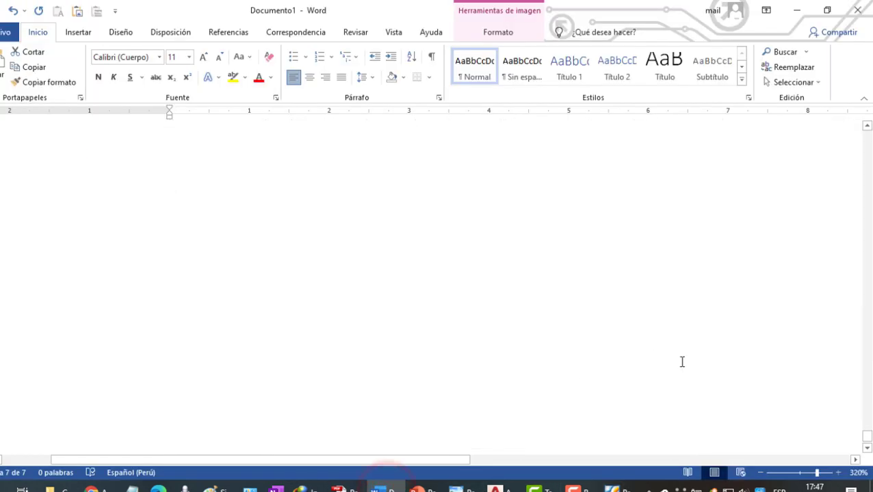
{"action": "left_click", "coordinate": [639, 347]}
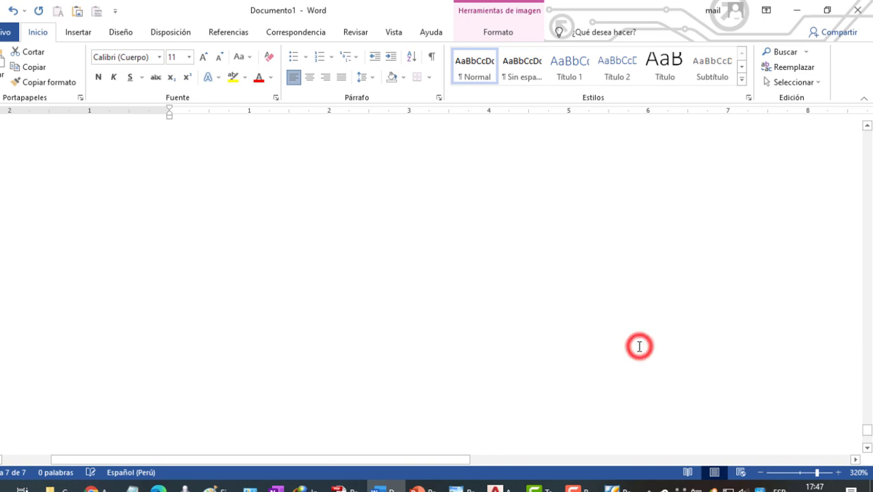
{"action": "left_click", "coordinate": [802, 473]}
{"action": "left_click_drag", "start_coordinate": [801, 477], "coordinate": [794, 473]}
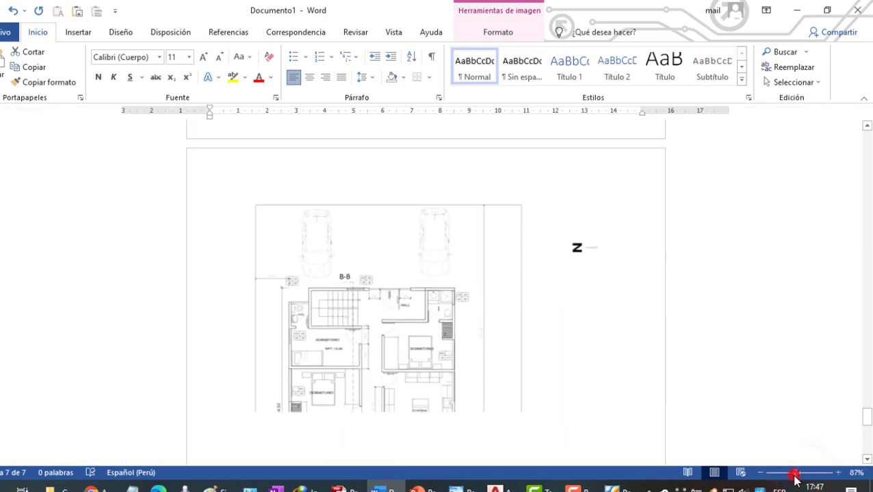
{"action": "scroll", "coordinate": [684, 383], "scroll_direction": "down", "scroll_amount": 5}
{"action": "left_click", "coordinate": [612, 250]}
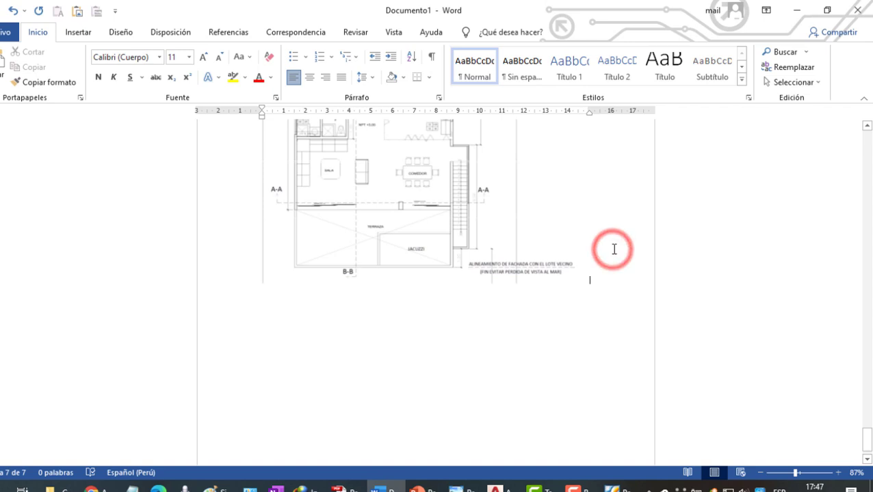
- Add a blank page 8 and paste the Foxit floor-plan snapshot onto it
{"action": "key", "text": "ctrl+Return"}
{"action": "left_click", "coordinate": [414, 281]}
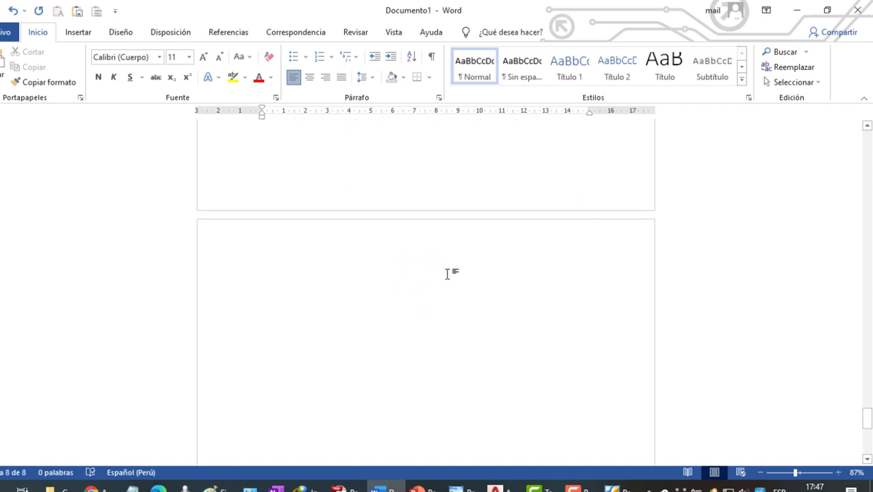
{"action": "key", "text": "ctrl+v"}
{"action": "scroll", "coordinate": [450, 277], "scroll_direction": "up", "scroll_amount": 3}
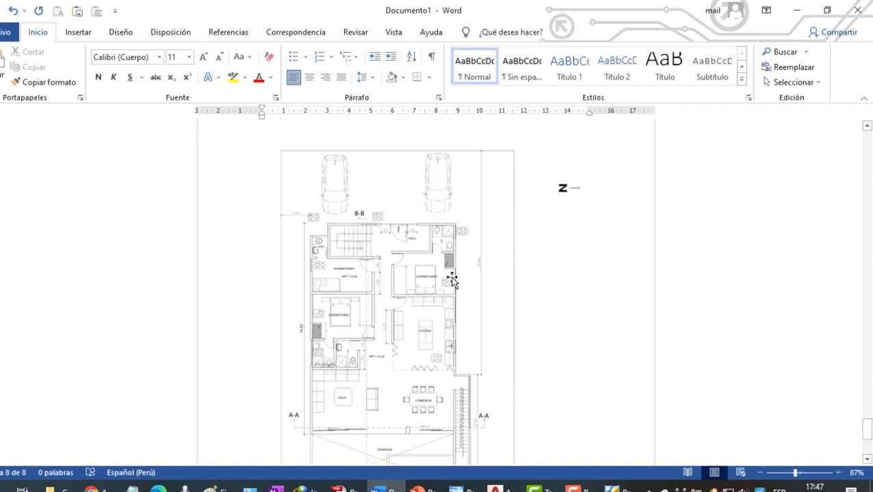
{"action": "scroll", "coordinate": [450, 279], "scroll_direction": "down", "scroll_amount": 2}
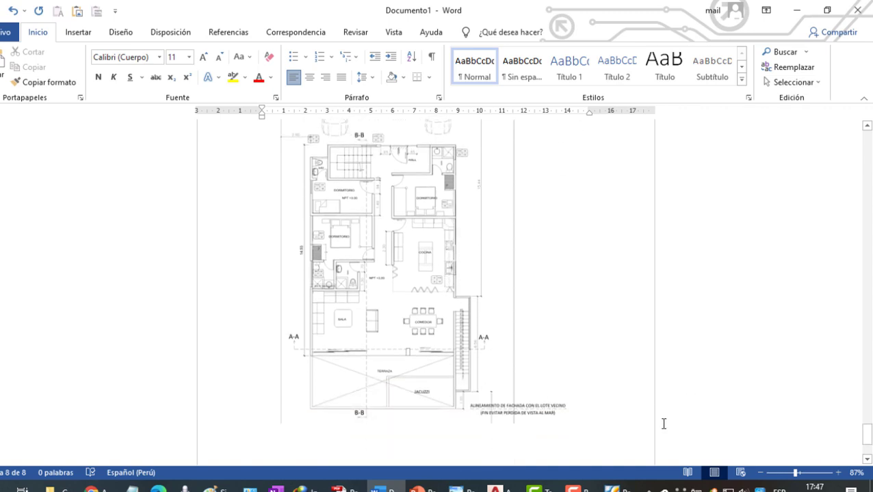
- Zoom in on the pasted plan and scroll up to its top border with the two cars
{"action": "left_click", "coordinate": [807, 473]}
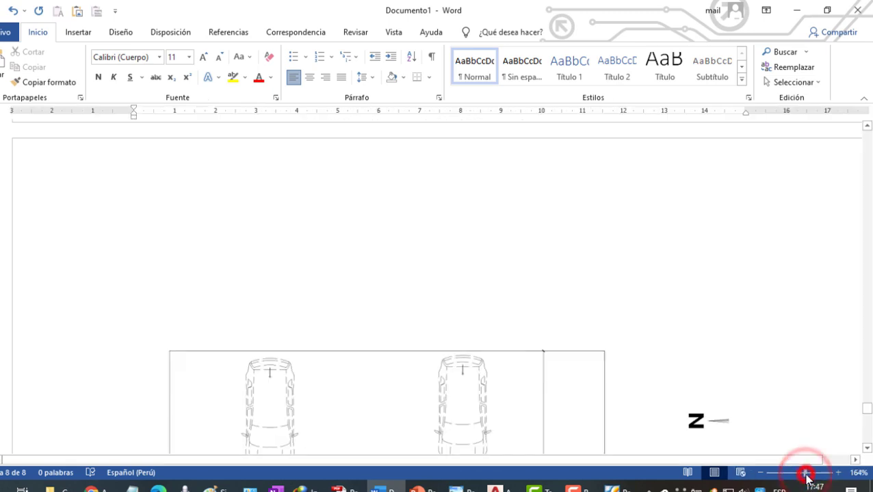
{"action": "left_click_drag", "start_coordinate": [807, 472], "coordinate": [813, 472]}
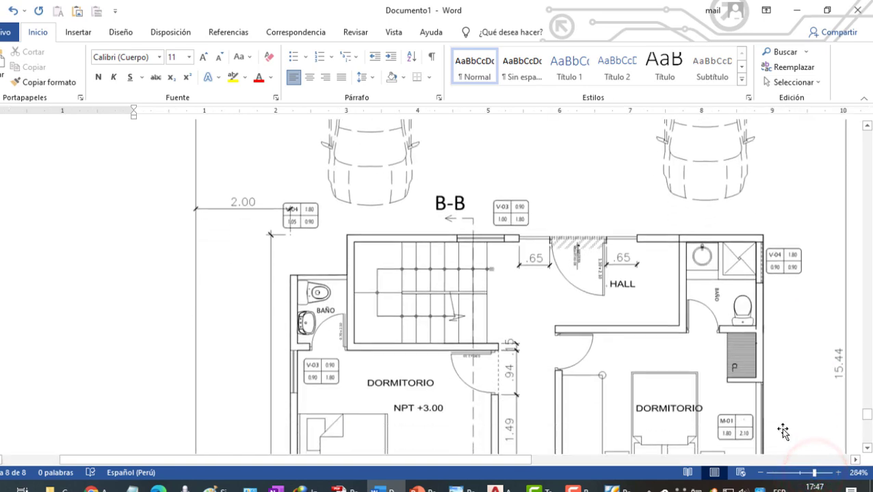
{"action": "scroll", "coordinate": [782, 431], "scroll_direction": "down", "scroll_amount": 5}
{"action": "scroll", "coordinate": [782, 431], "scroll_direction": "down", "scroll_amount": 5}
{"action": "scroll", "coordinate": [782, 430], "scroll_direction": "down", "scroll_amount": 5}
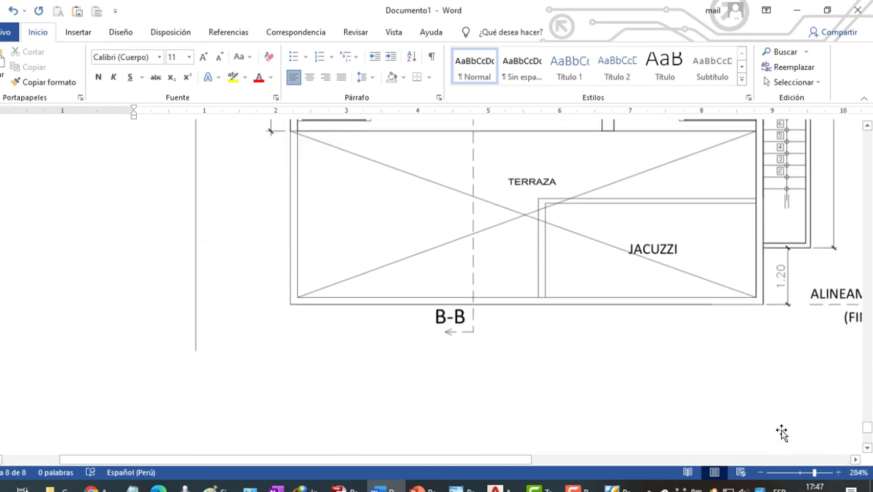
{"action": "scroll", "coordinate": [781, 433], "scroll_direction": "up", "scroll_amount": 5}
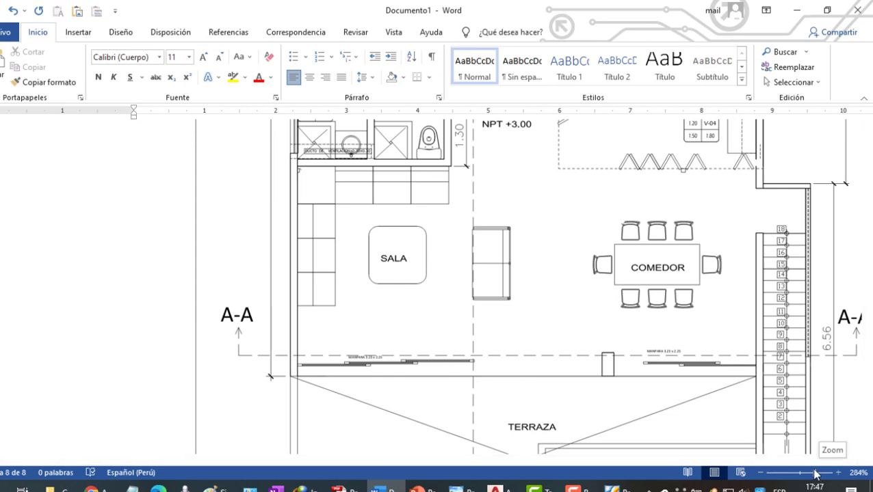
{"action": "scroll", "coordinate": [724, 424], "scroll_direction": "up", "scroll_amount": 2}
{"action": "scroll", "coordinate": [724, 424], "scroll_direction": "up", "scroll_amount": 10}
{"action": "scroll", "coordinate": [725, 424], "scroll_direction": "up", "scroll_amount": 1}
{"action": "scroll", "coordinate": [725, 424], "scroll_direction": "up", "scroll_amount": 3}
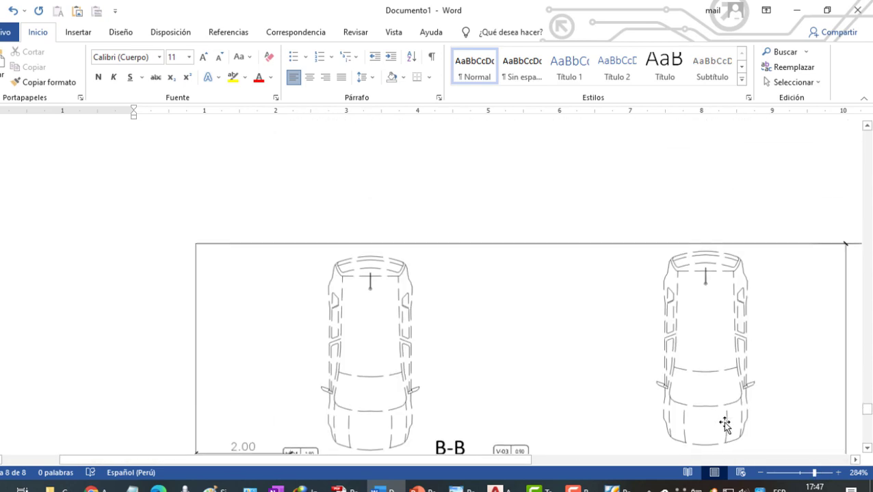
{"action": "scroll", "coordinate": [724, 424], "scroll_direction": "down", "scroll_amount": 3}
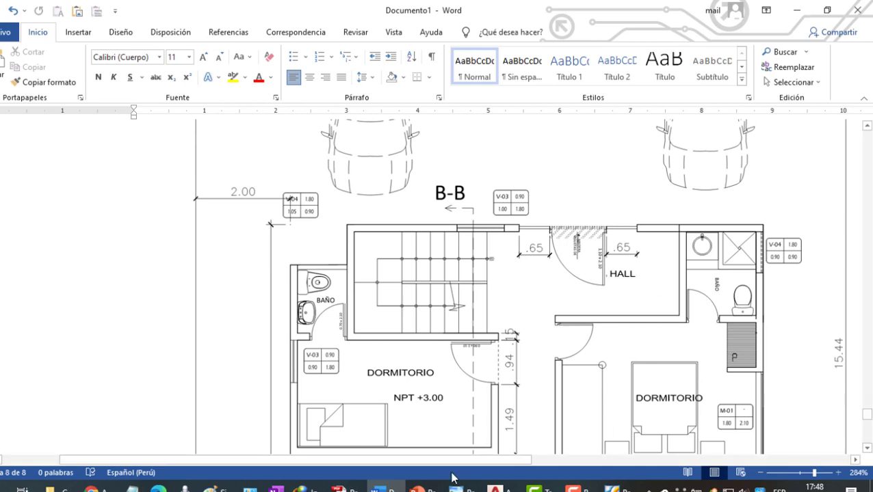
- In PowerPoint, insert the Model.jpg floor plan from CAD Practice onto the title slide
{"action": "left_click", "coordinate": [418, 489]}
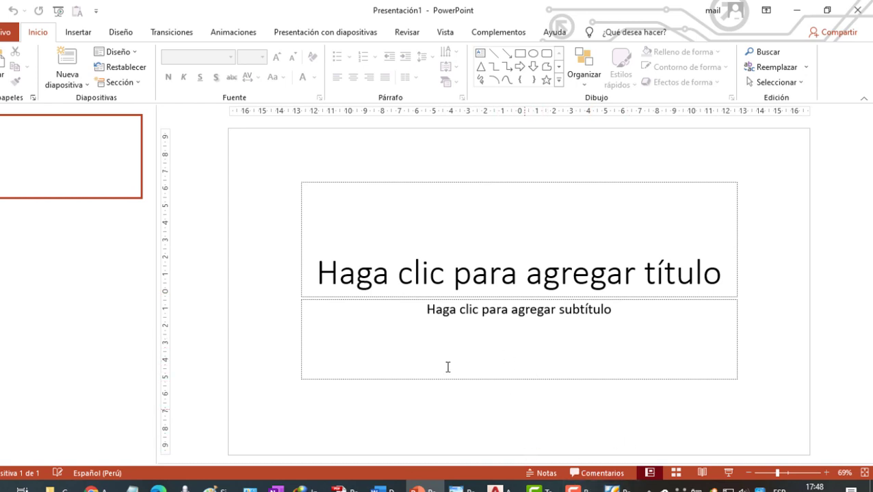
{"action": "left_click", "coordinate": [71, 31]}
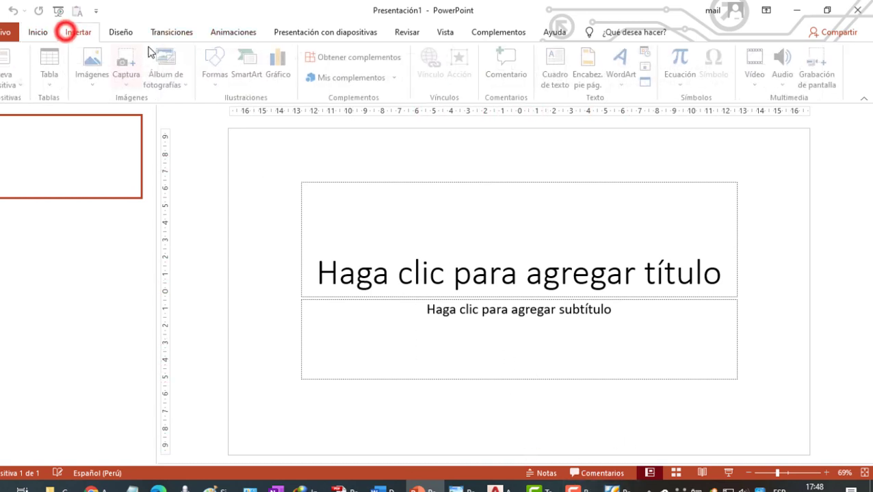
{"action": "left_click", "coordinate": [97, 66]}
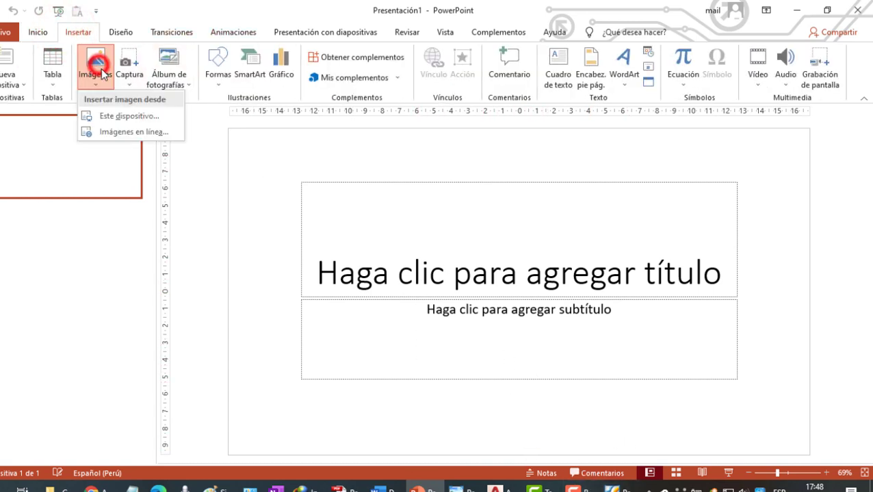
{"action": "left_click", "coordinate": [120, 117]}
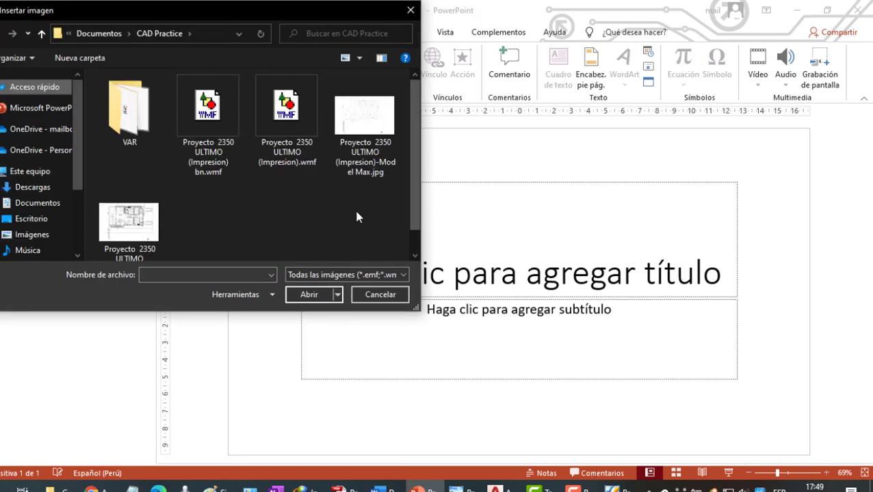
{"action": "scroll", "coordinate": [257, 232], "scroll_direction": "down", "scroll_amount": 1}
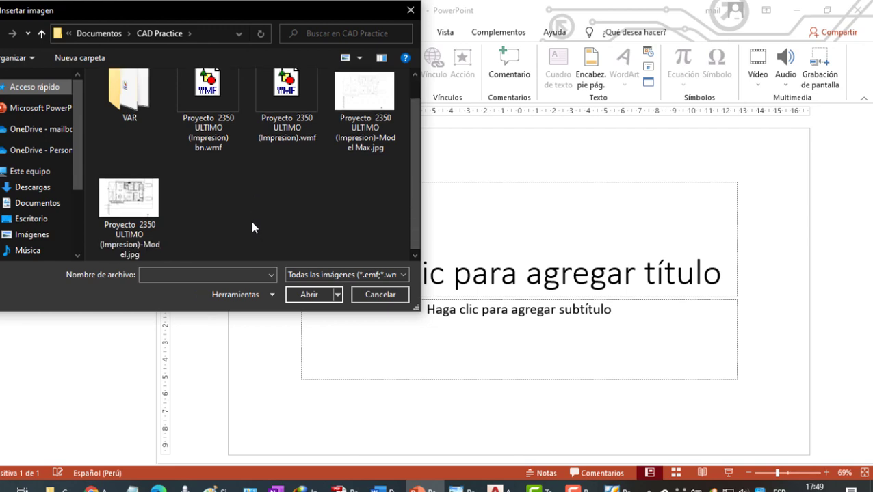
{"action": "left_click", "coordinate": [127, 205]}
{"action": "left_click", "coordinate": [313, 294]}
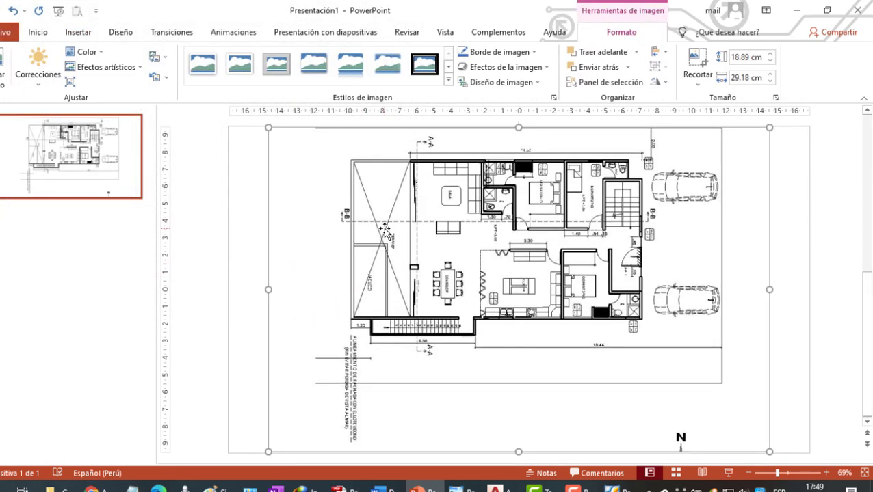
- Zoom in on the inserted floor plan, then undo the picture insertion
{"action": "scroll", "coordinate": [417, 274], "scroll_direction": "up", "scroll_amount": 1}
{"action": "left_click_drag", "start_coordinate": [780, 472], "coordinate": [796, 473]}
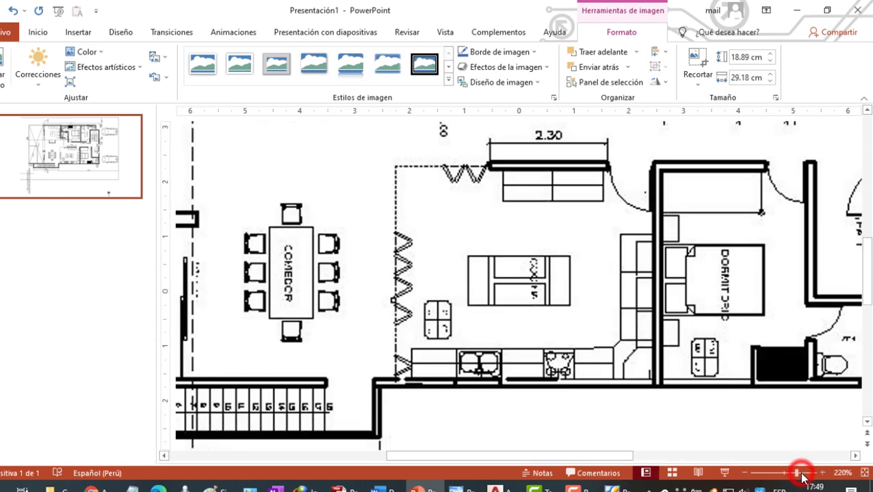
{"action": "left_click", "coordinate": [13, 11]}
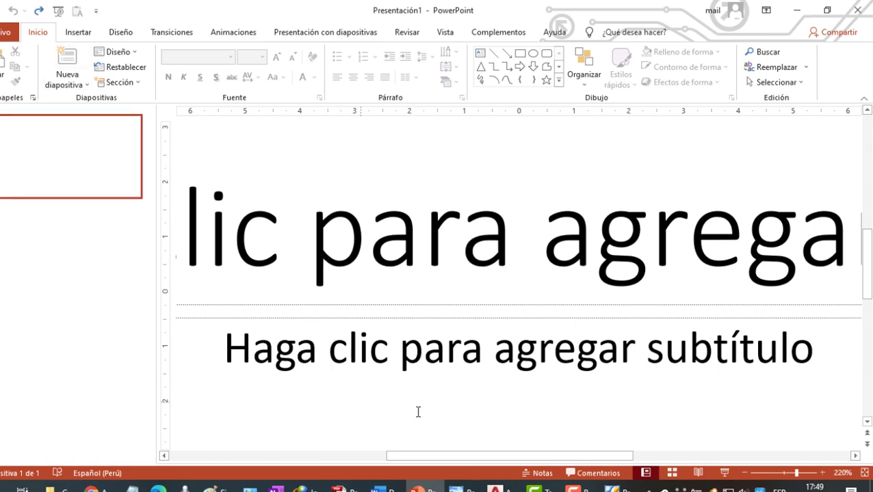
- Paste a Foxit snapshot of the floor-plan PDF onto the title slide as a 19.05 × 13.45 cm image, then zoom in
{"action": "left_click", "coordinate": [617, 490]}
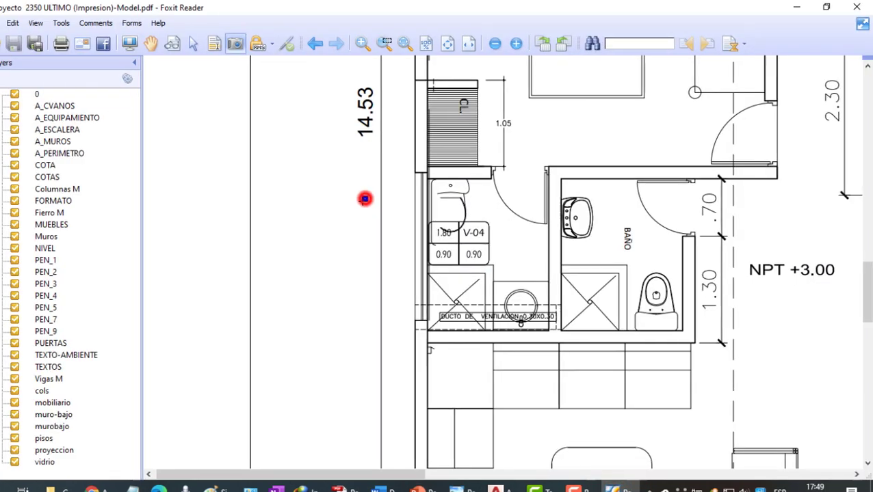
{"action": "left_click", "coordinate": [379, 201]}
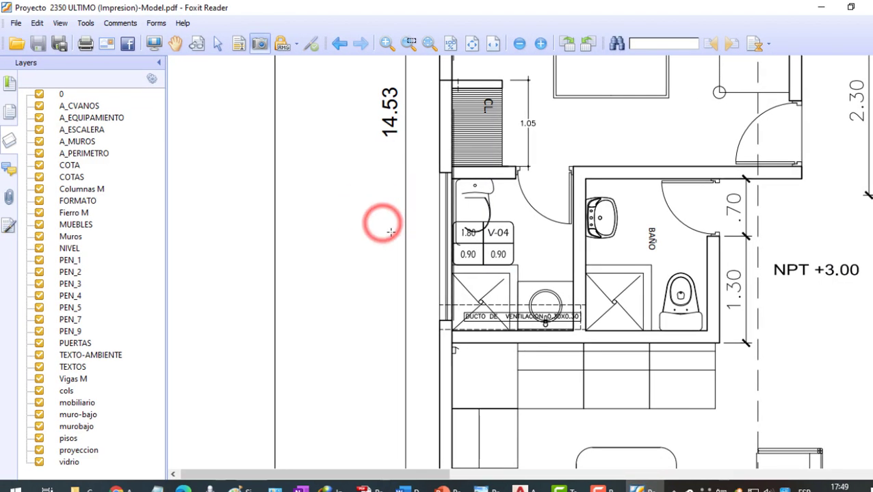
{"action": "left_click", "coordinate": [824, 8]}
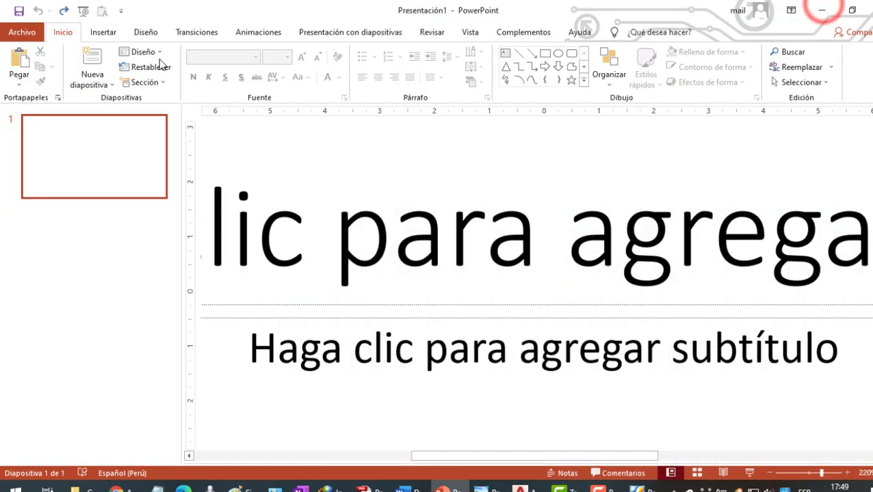
{"action": "left_click", "coordinate": [17, 57]}
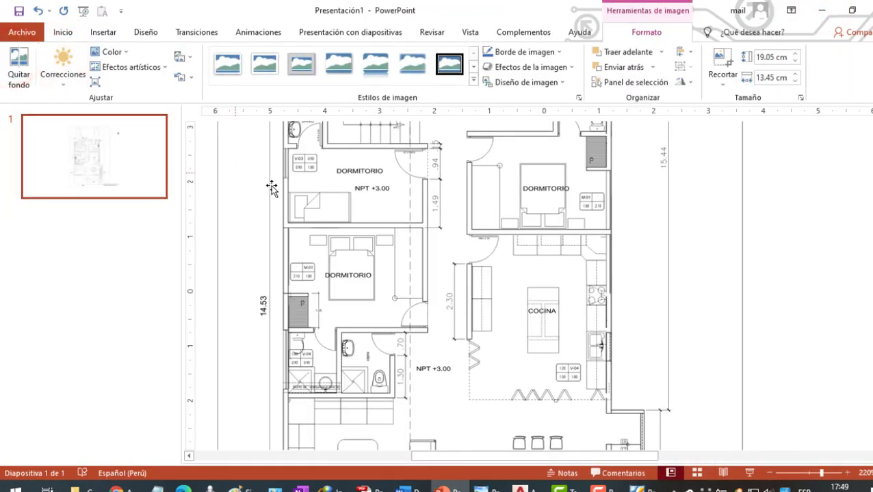
{"action": "left_click", "coordinate": [833, 474]}
{"action": "left_click", "coordinate": [835, 475]}
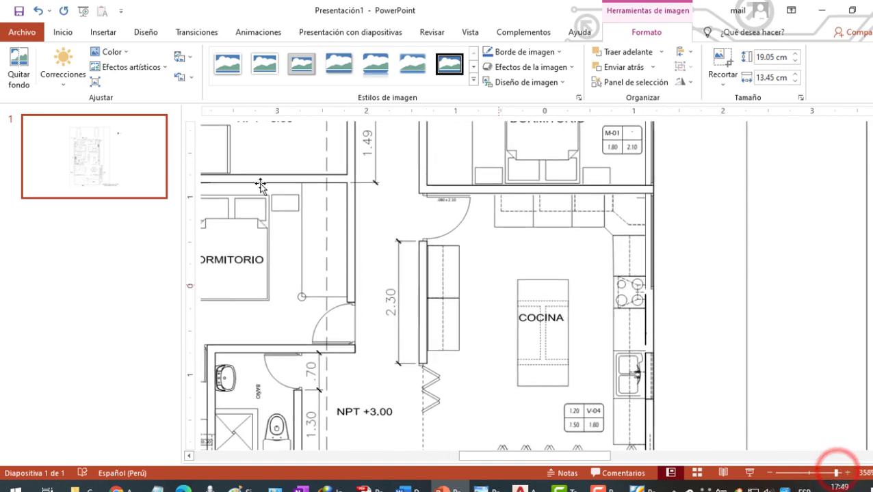
- Add a second slide and insert the black-and-white bn.wmf floor plan from this computer
{"action": "right_click", "coordinate": [95, 225]}
{"action": "left_click", "coordinate": [137, 269]}
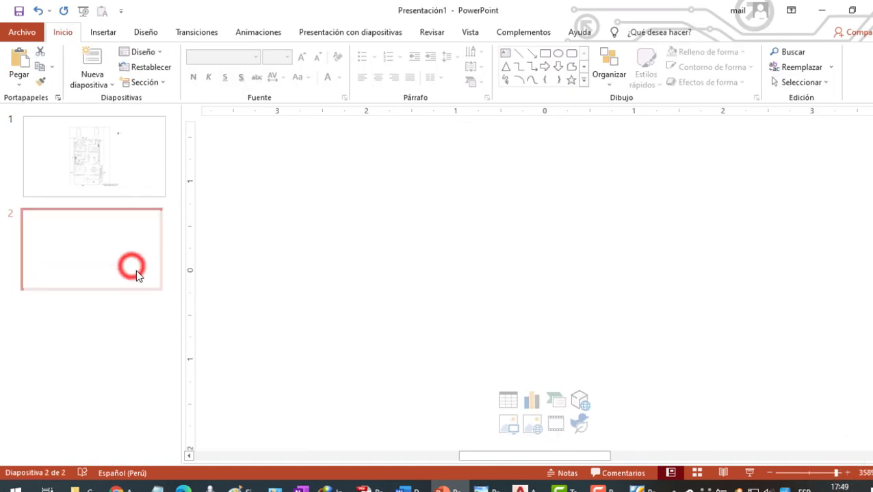
{"action": "left_click", "coordinate": [113, 253]}
{"action": "left_click", "coordinate": [101, 32]}
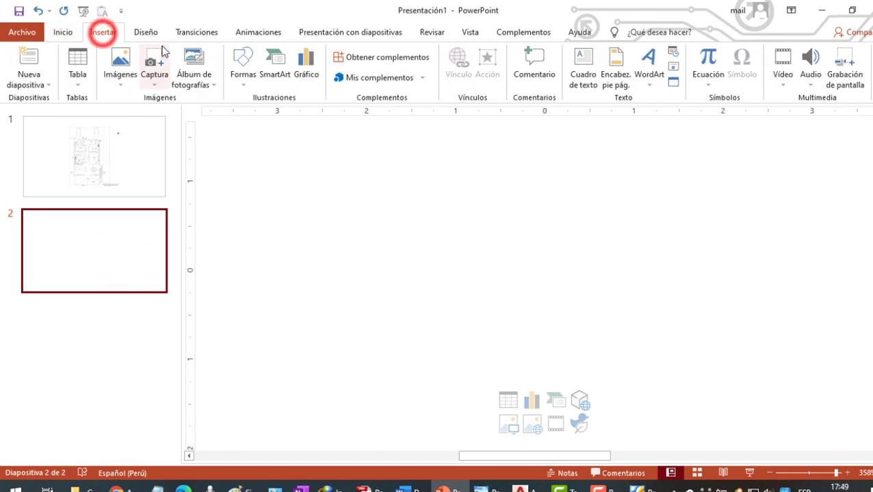
{"action": "left_click", "coordinate": [123, 65]}
{"action": "left_click", "coordinate": [140, 118]}
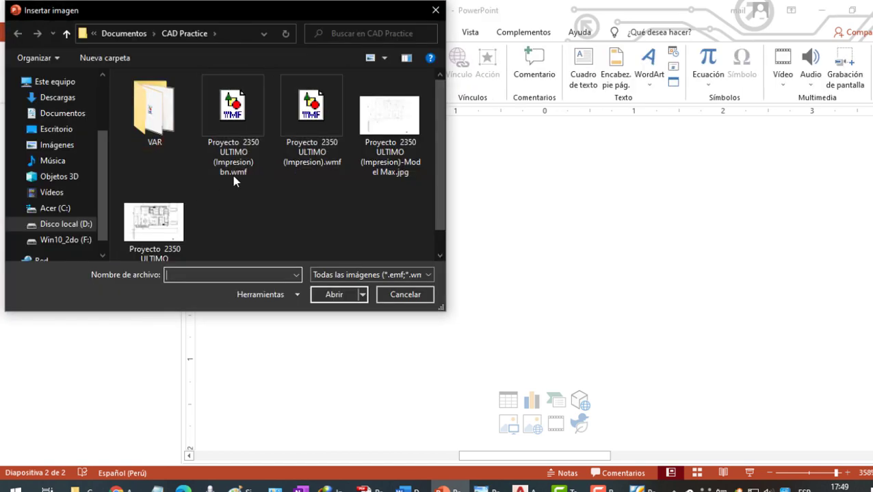
{"action": "mouse_move", "coordinate": [233, 126]}
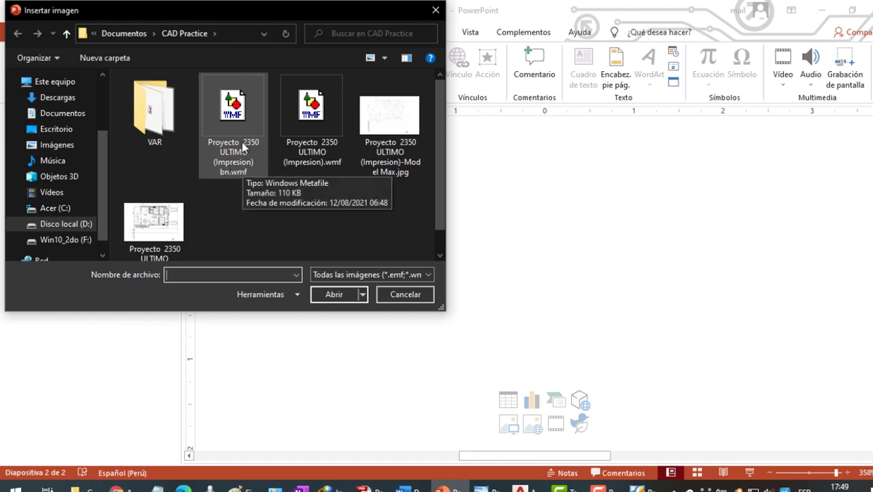
{"action": "double_click", "coordinate": [247, 109]}
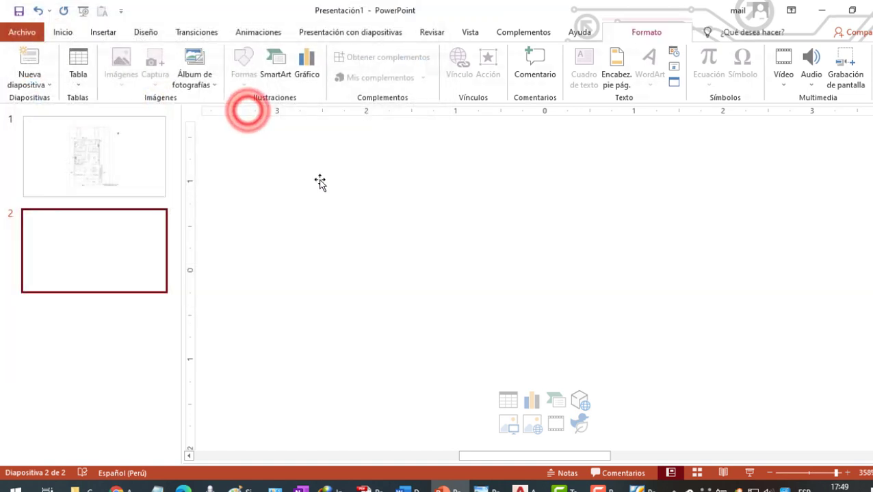
- Crop the plan's empty margins to 7.47 × 4.54 cm, then move it up and enlarge it across the slide
{"action": "left_click", "coordinate": [722, 60]}
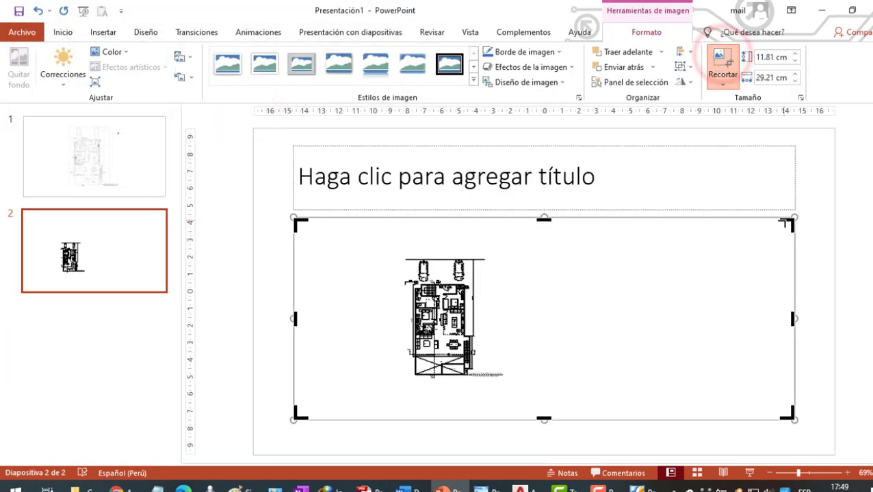
{"action": "left_click_drag", "start_coordinate": [785, 221], "coordinate": [475, 256]}
{"action": "left_click_drag", "start_coordinate": [294, 417], "coordinate": [399, 385]}
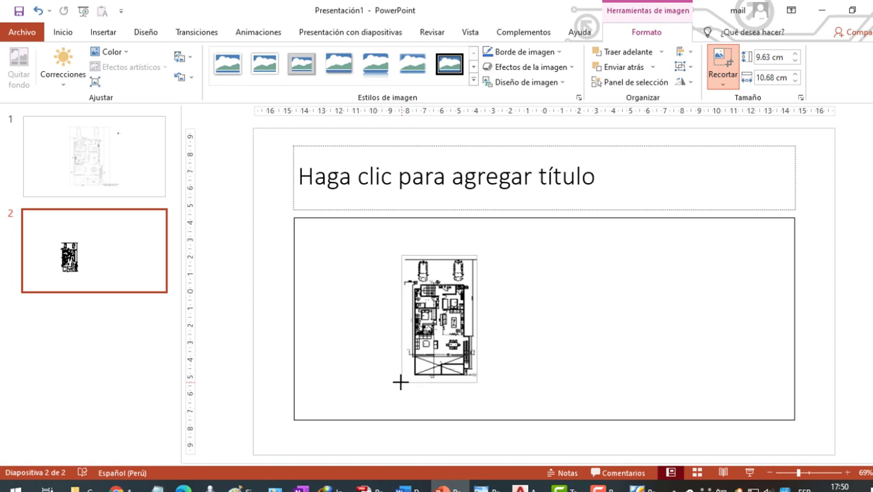
{"action": "left_click", "coordinate": [549, 340]}
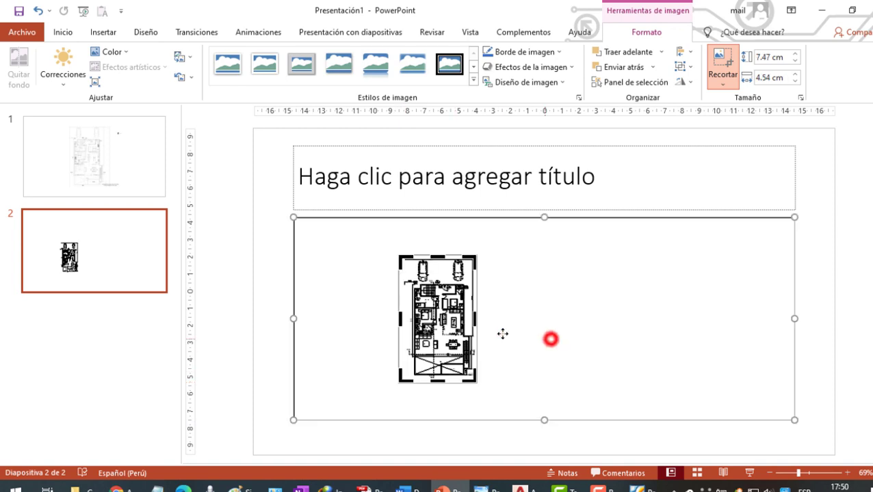
{"action": "left_click", "coordinate": [271, 307]}
{"action": "left_click_drag", "start_coordinate": [432, 307], "coordinate": [399, 184]}
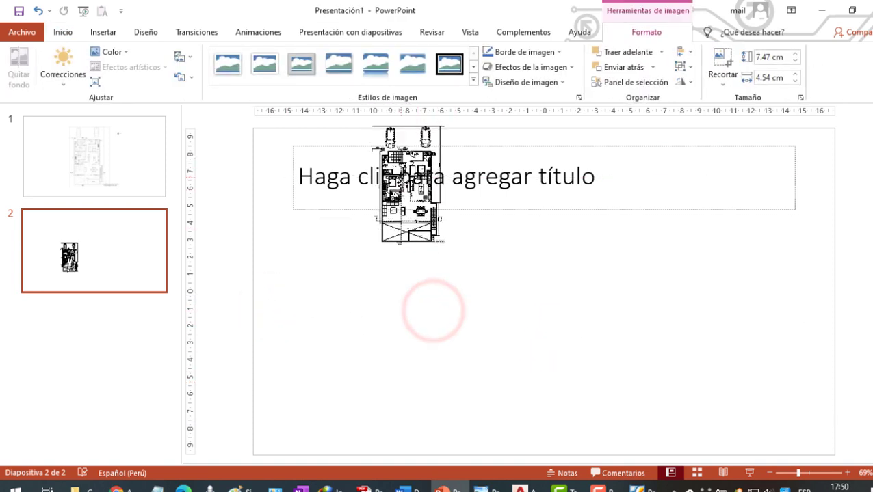
{"action": "left_click_drag", "start_coordinate": [450, 263], "coordinate": [646, 393]}
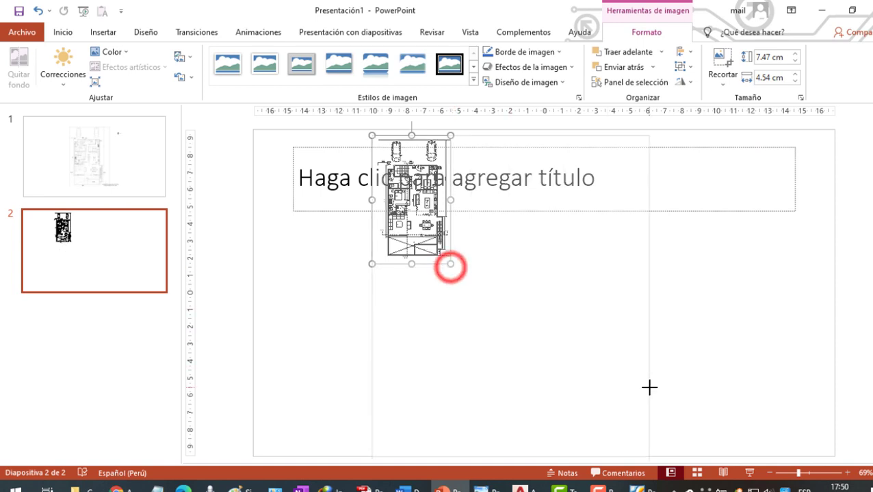
{"action": "left_click", "coordinate": [702, 334]}
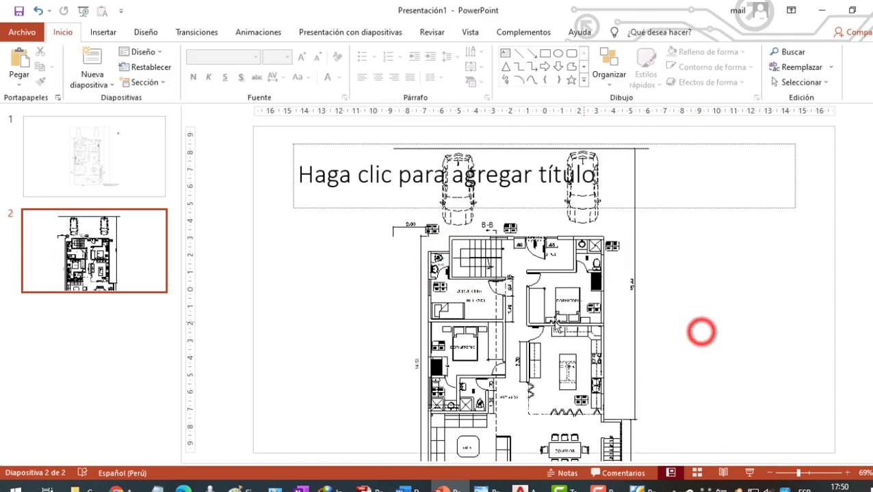
{"action": "scroll", "coordinate": [532, 267], "scroll_direction": "up", "scroll_amount": 3}
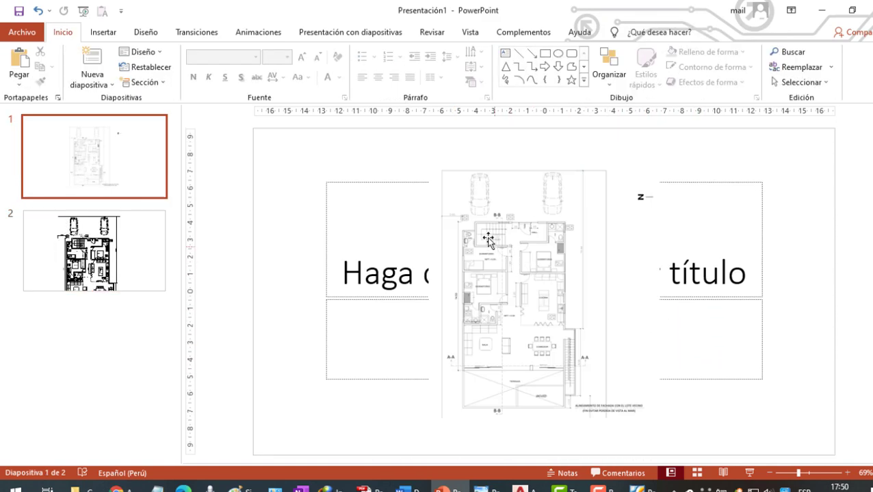
{"action": "left_click", "coordinate": [87, 234]}
{"action": "left_click", "coordinate": [551, 237]}
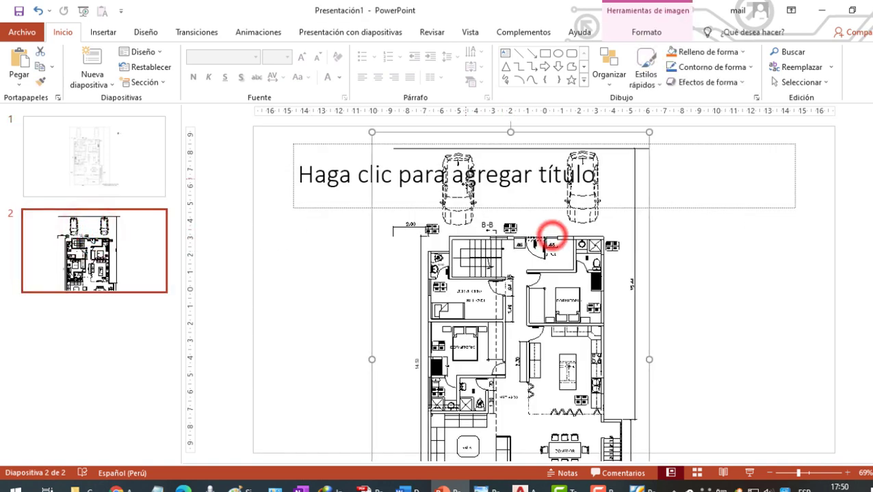
{"action": "left_click", "coordinate": [350, 175]}
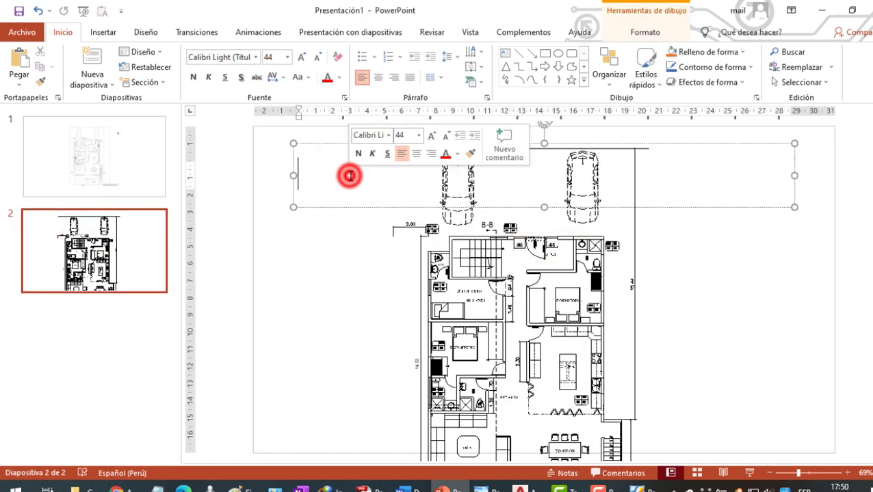
{"action": "left_click", "coordinate": [704, 212]}
{"action": "left_click", "coordinate": [744, 235]}
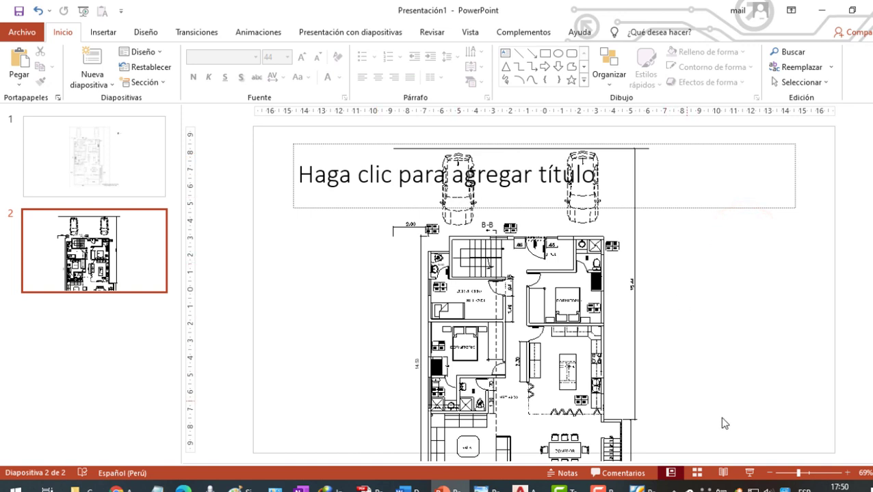
{"action": "left_click", "coordinate": [747, 471]}
{"action": "key", "text": "Escape"}
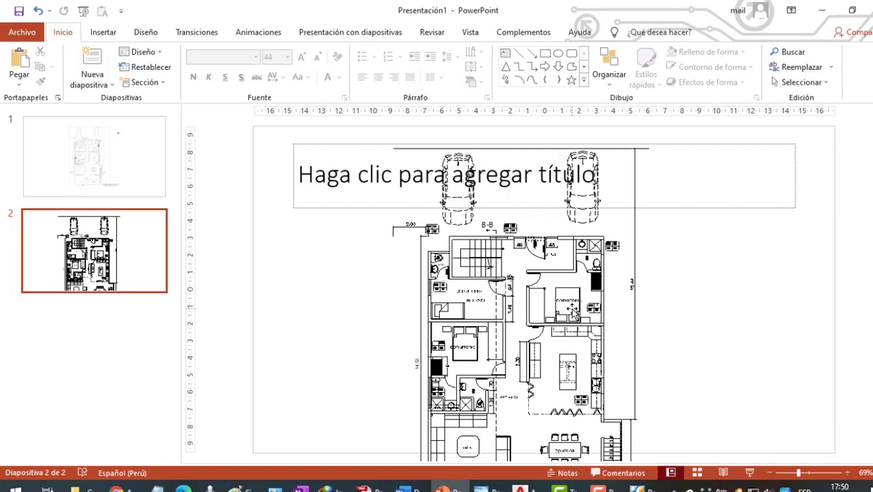